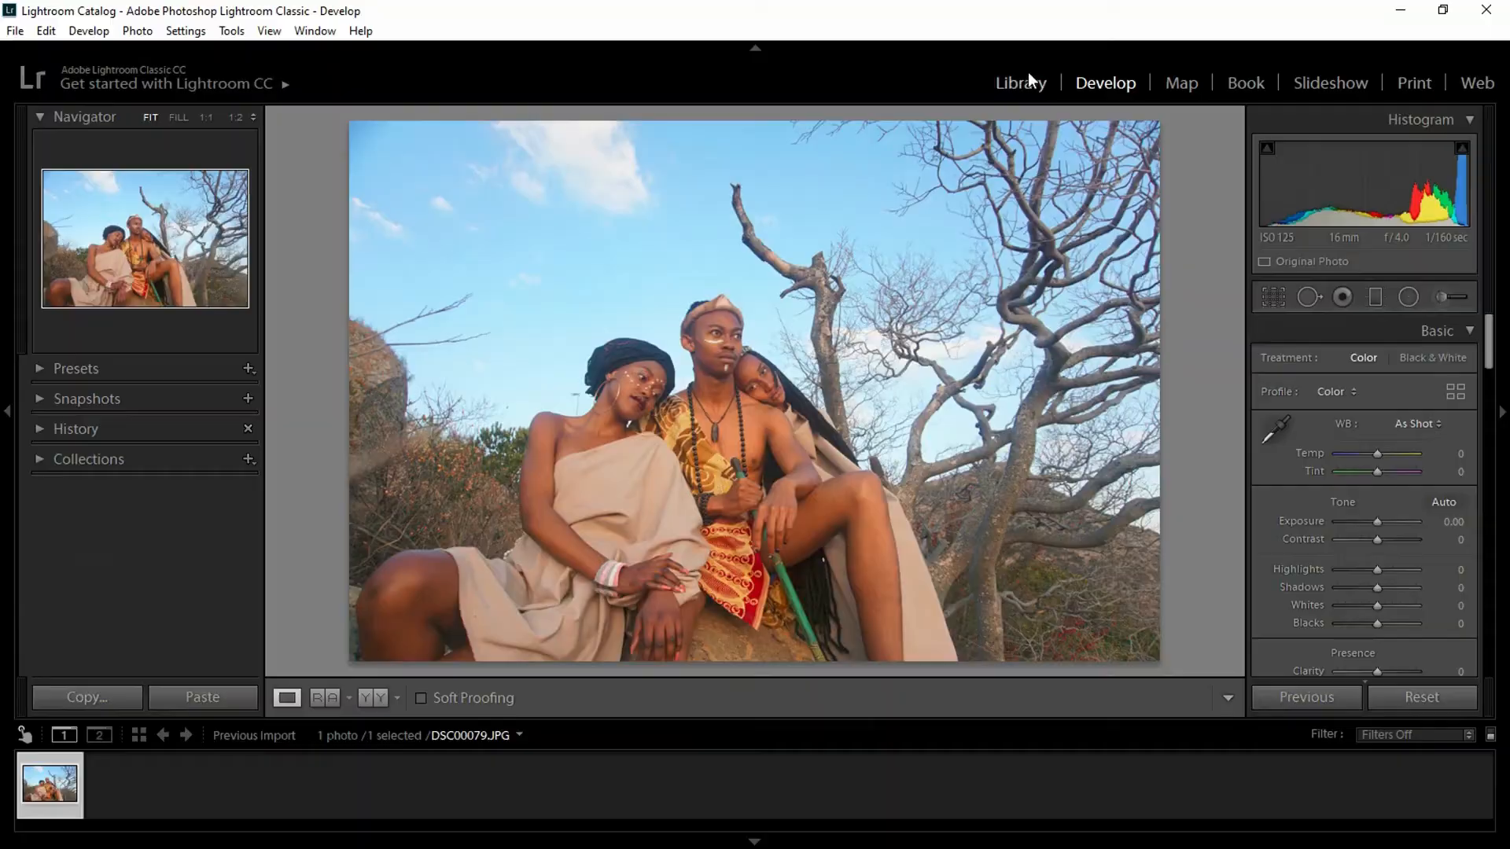
- Open DSC00079.JPG in Develop and apply the Color - High Contrast & Detail preset
click(1027, 76)
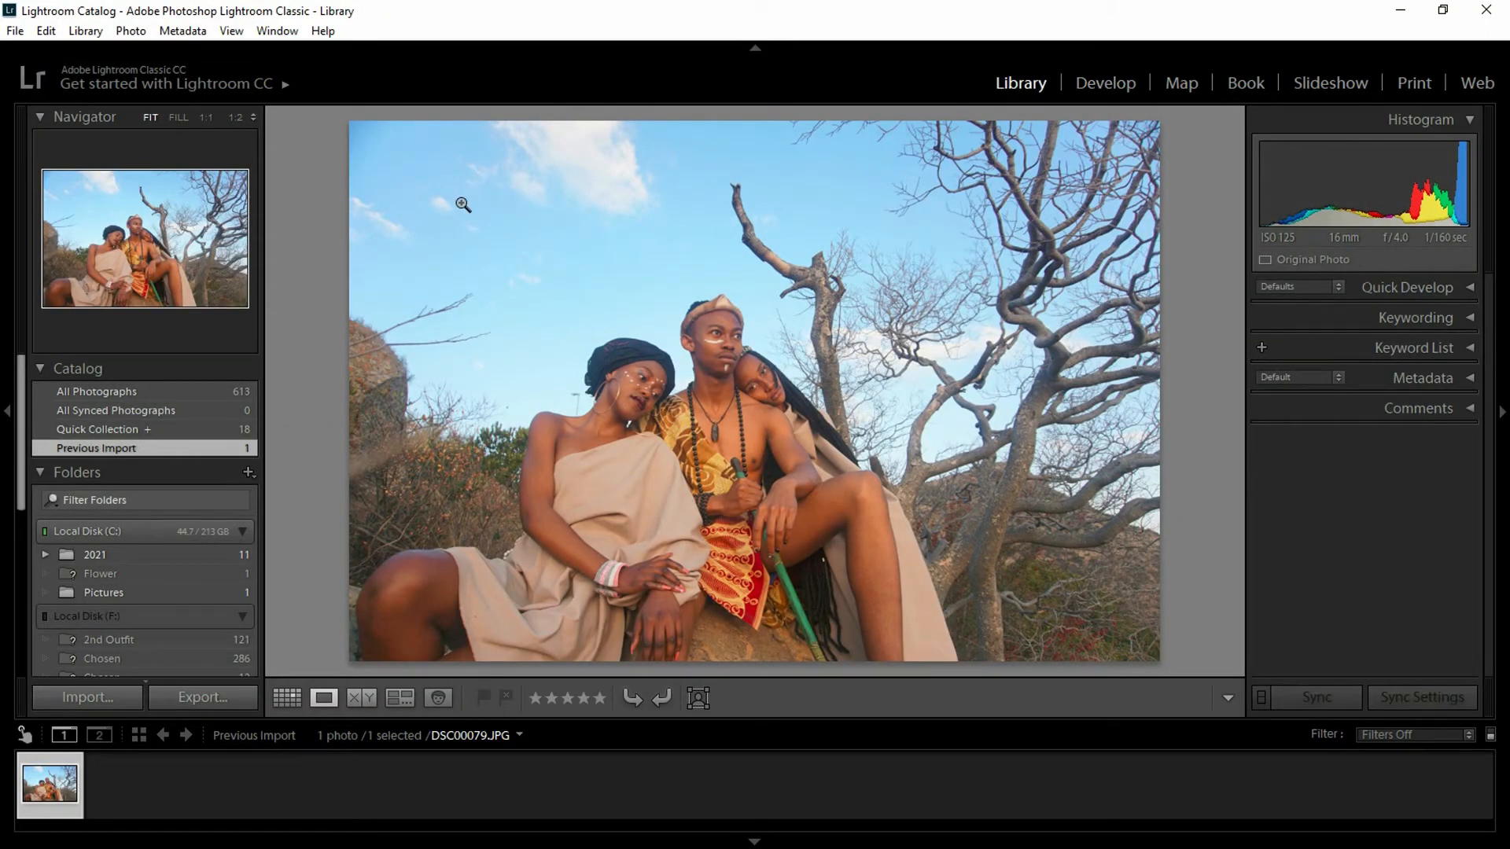
click(1115, 88)
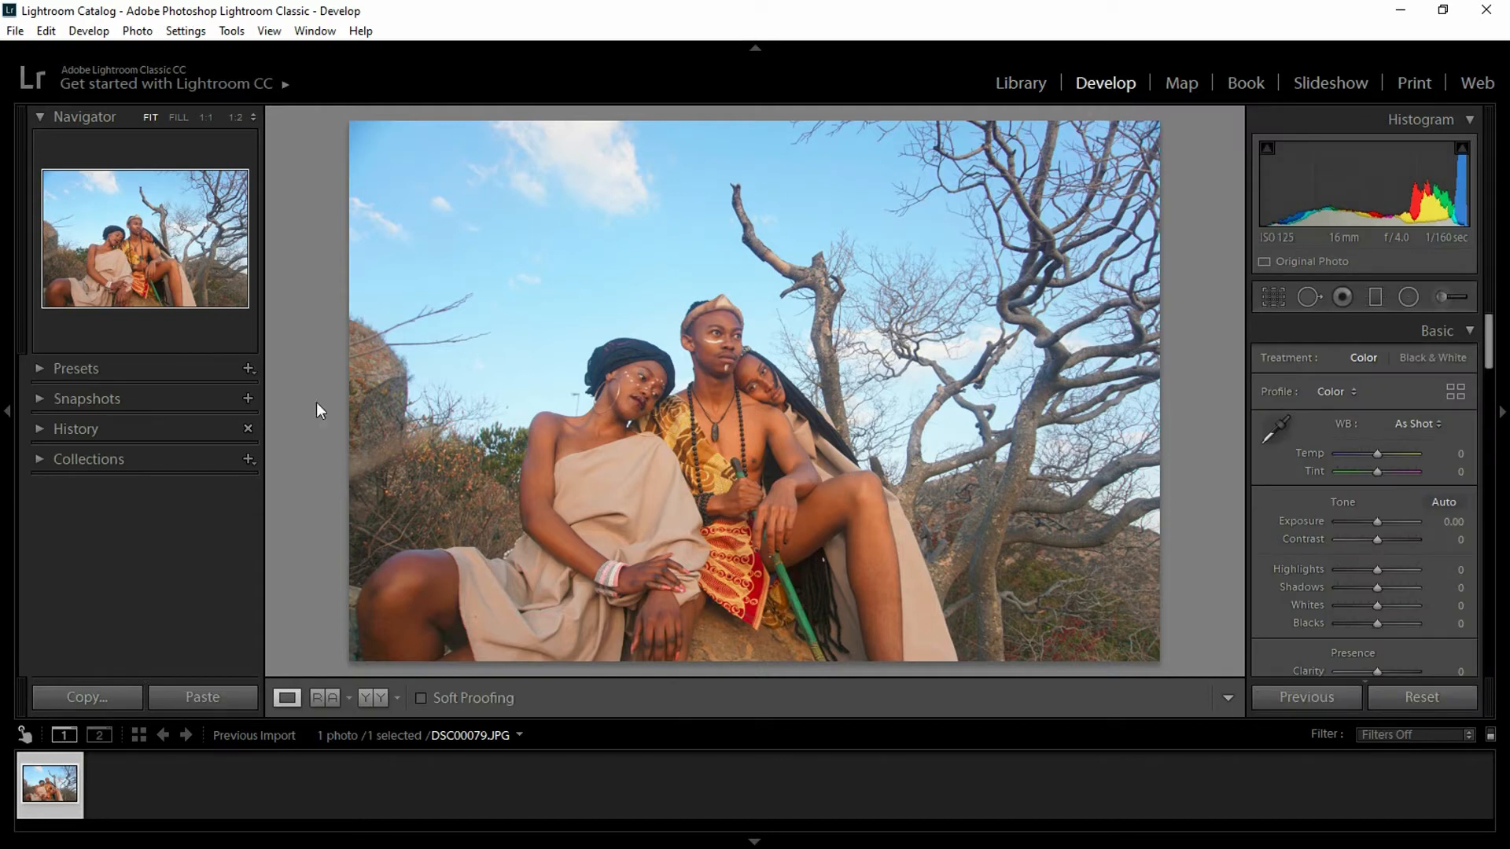
click(41, 367)
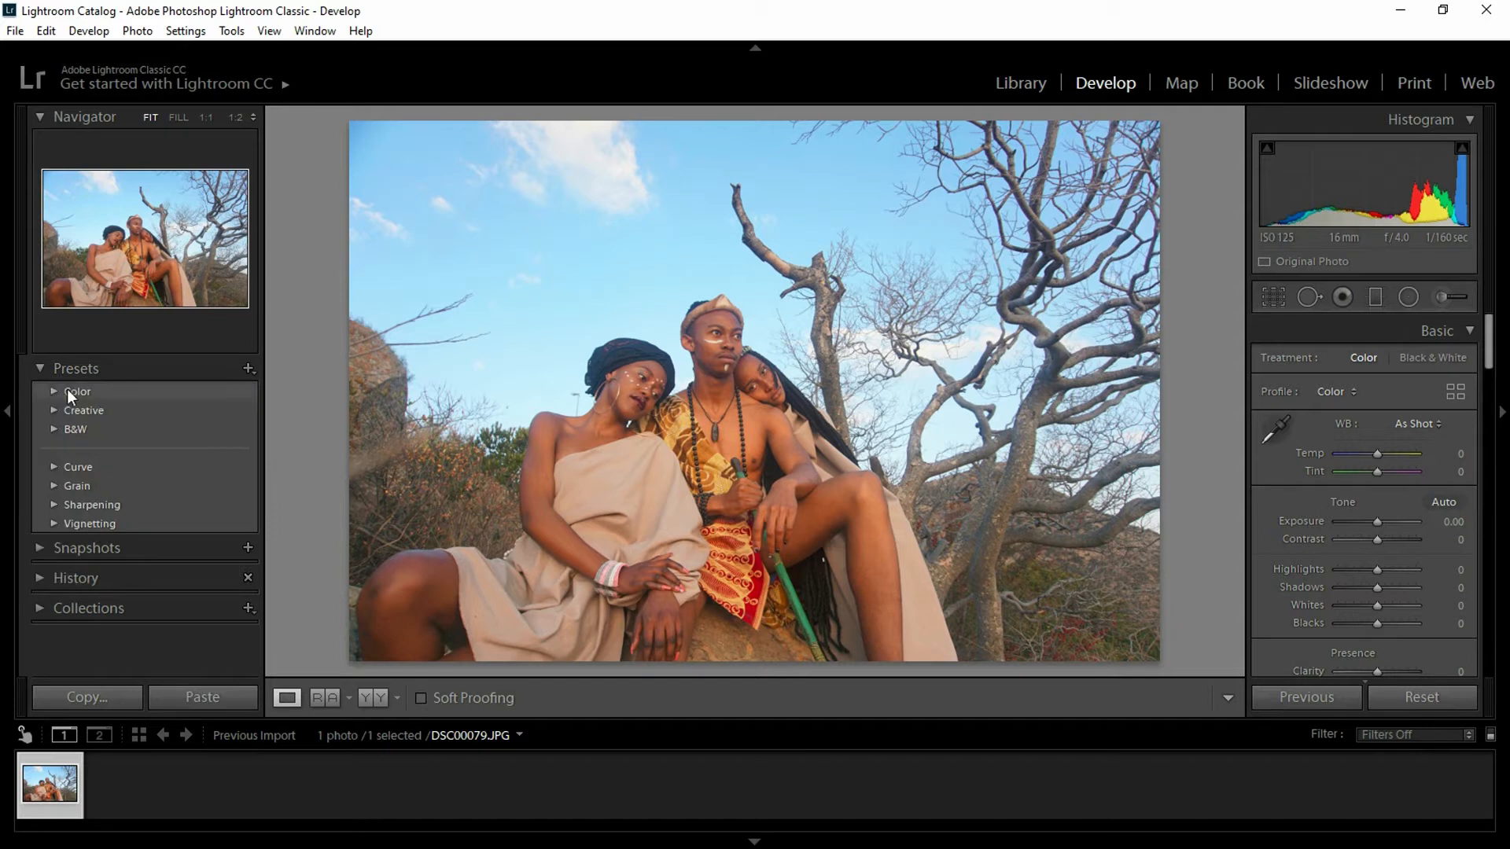
click(54, 391)
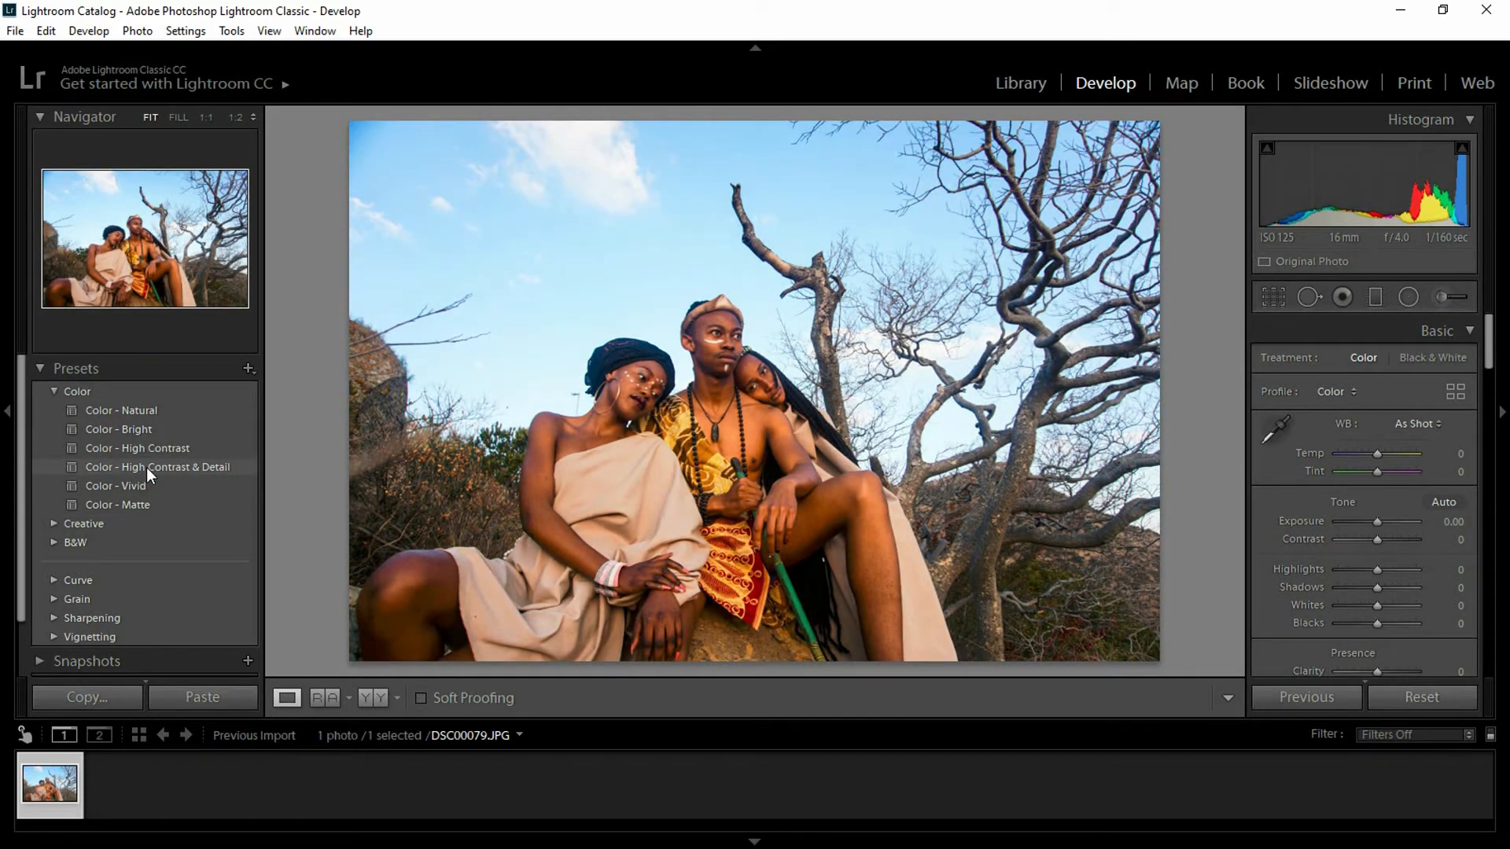
click(147, 467)
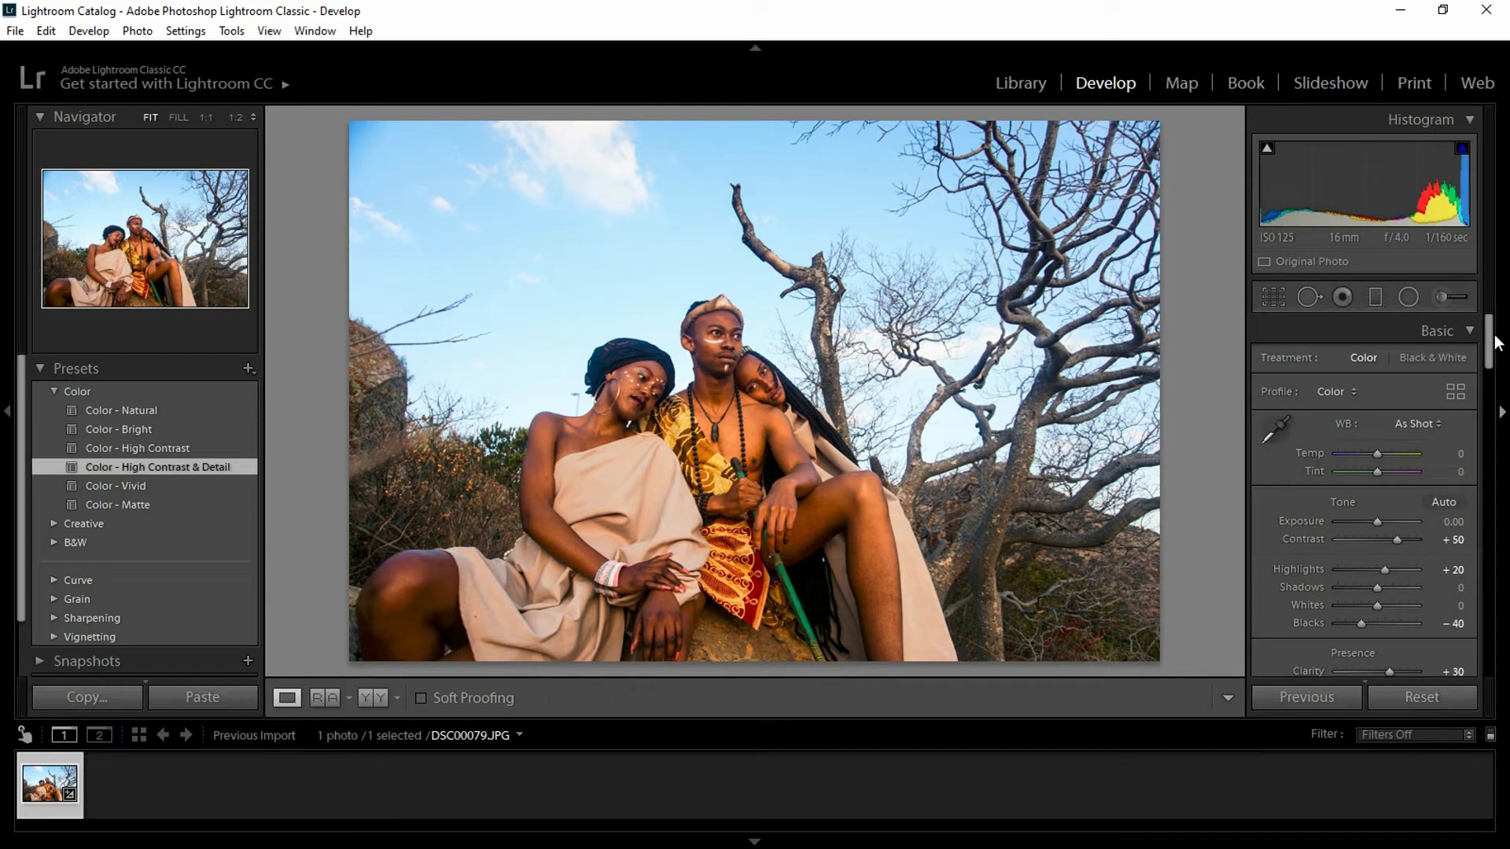
- In the Basic panel, set Shadows to -43, Blacks to -52 and Whites to +29
scroll(1497, 358, down, 1)
drag(1497, 358, 1498, 364)
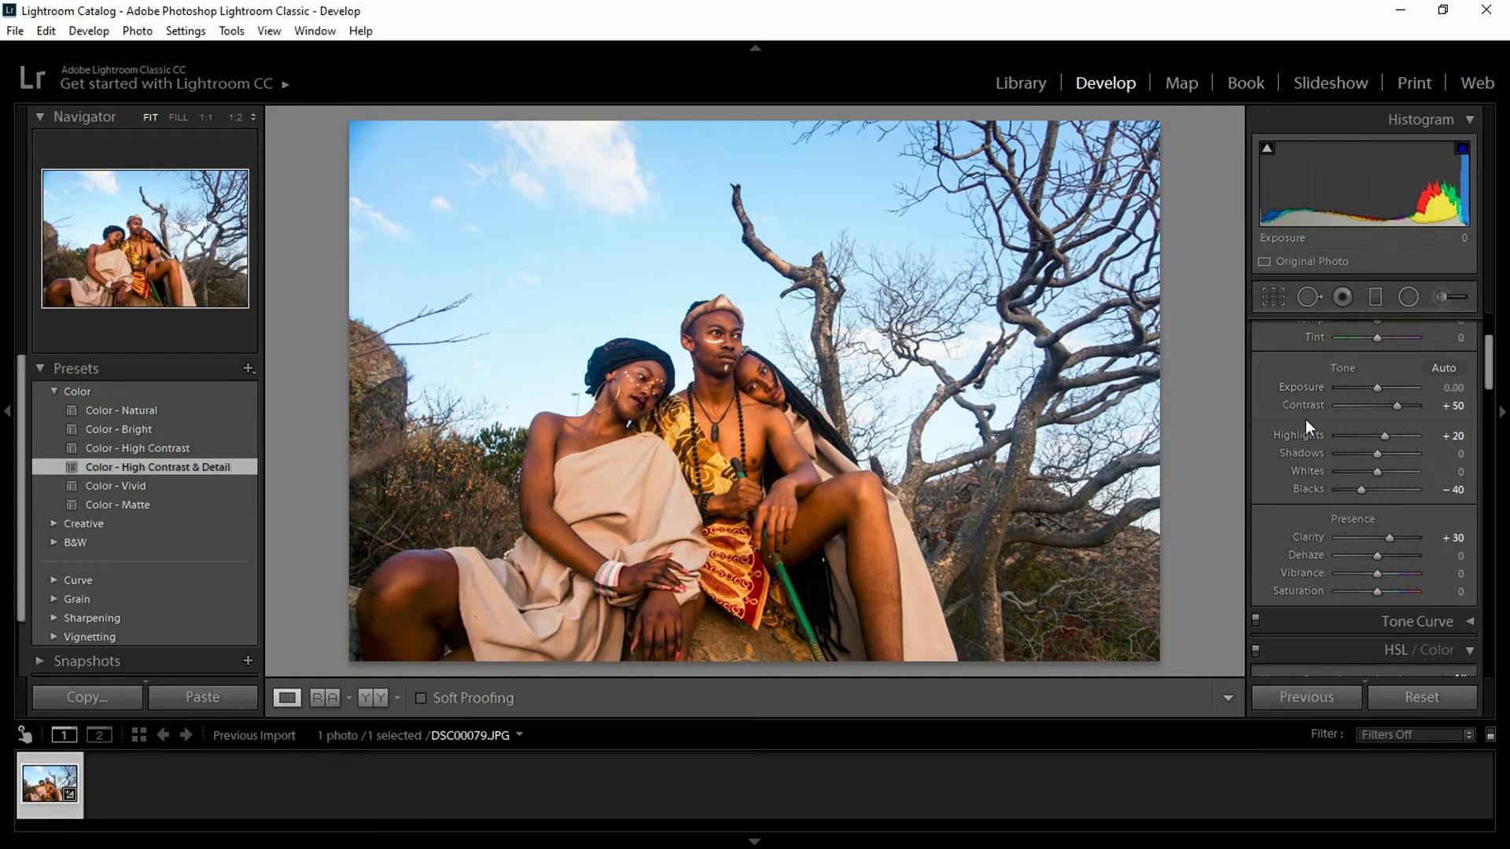
drag(1489, 352, 1494, 364)
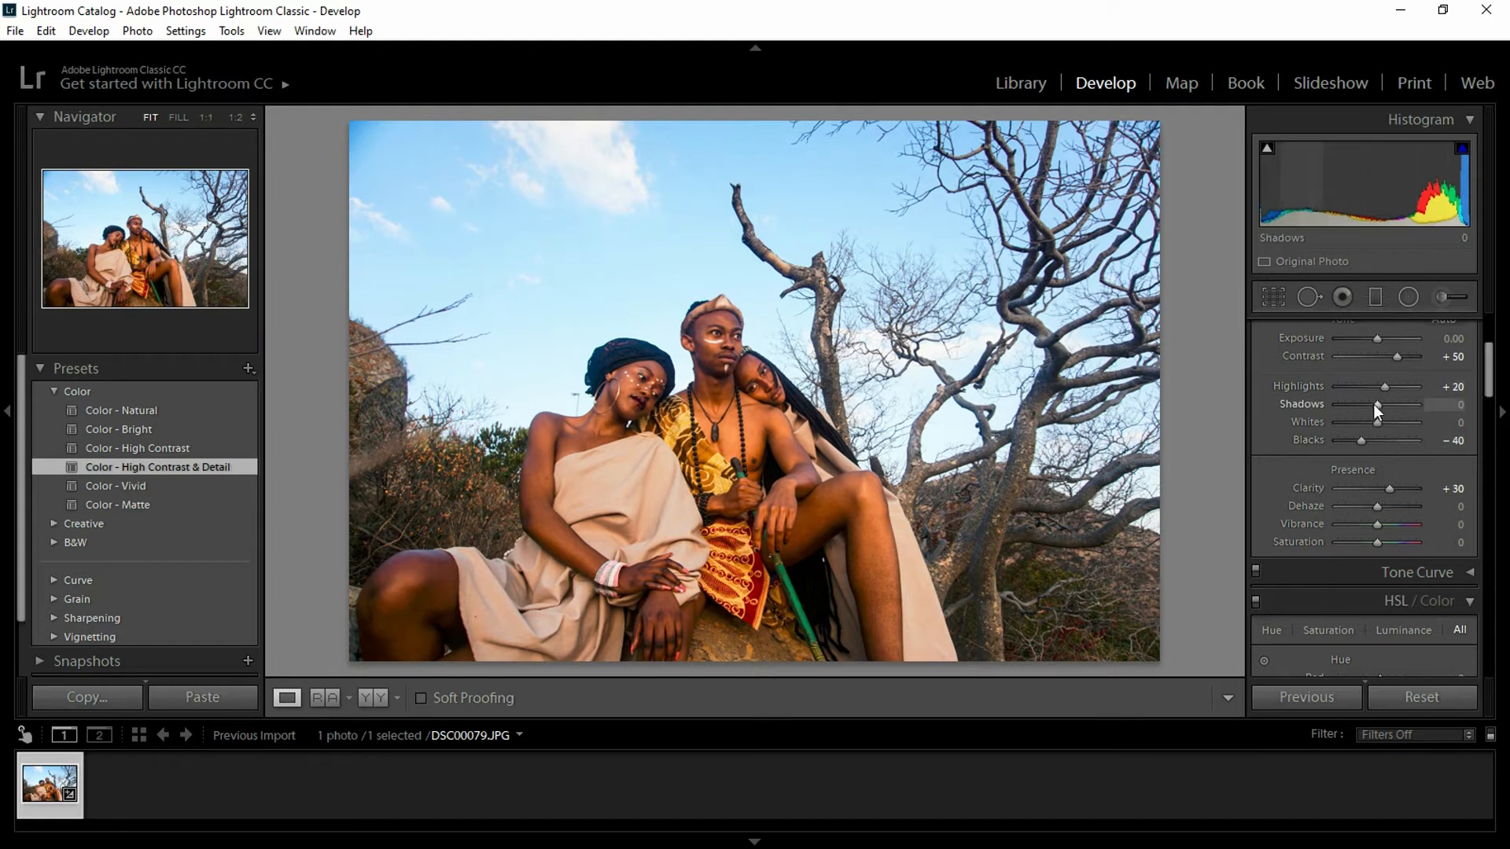
drag(1375, 403, 1358, 405)
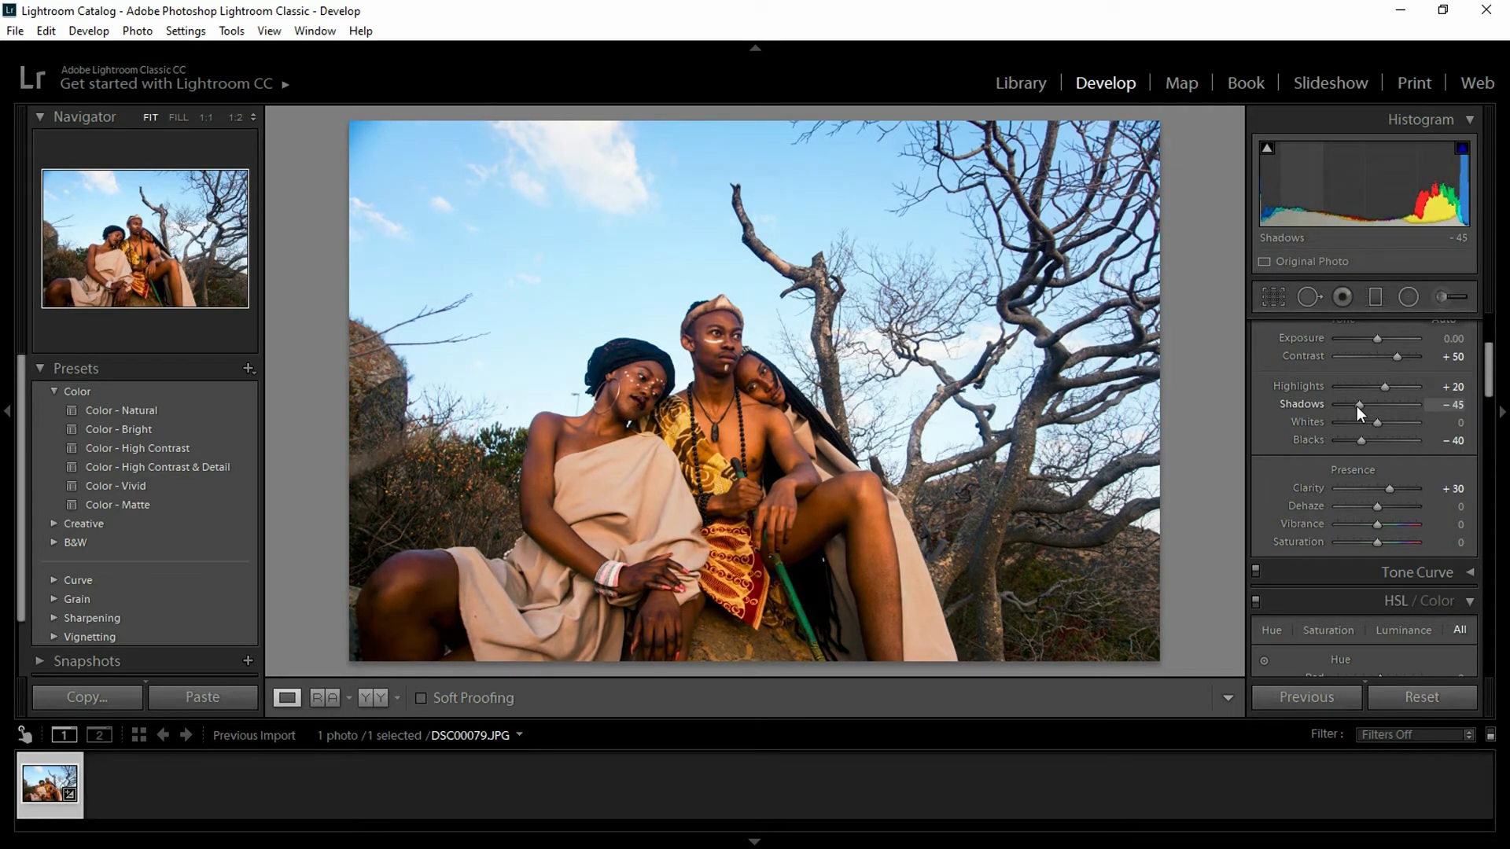
drag(1356, 406, 1359, 406)
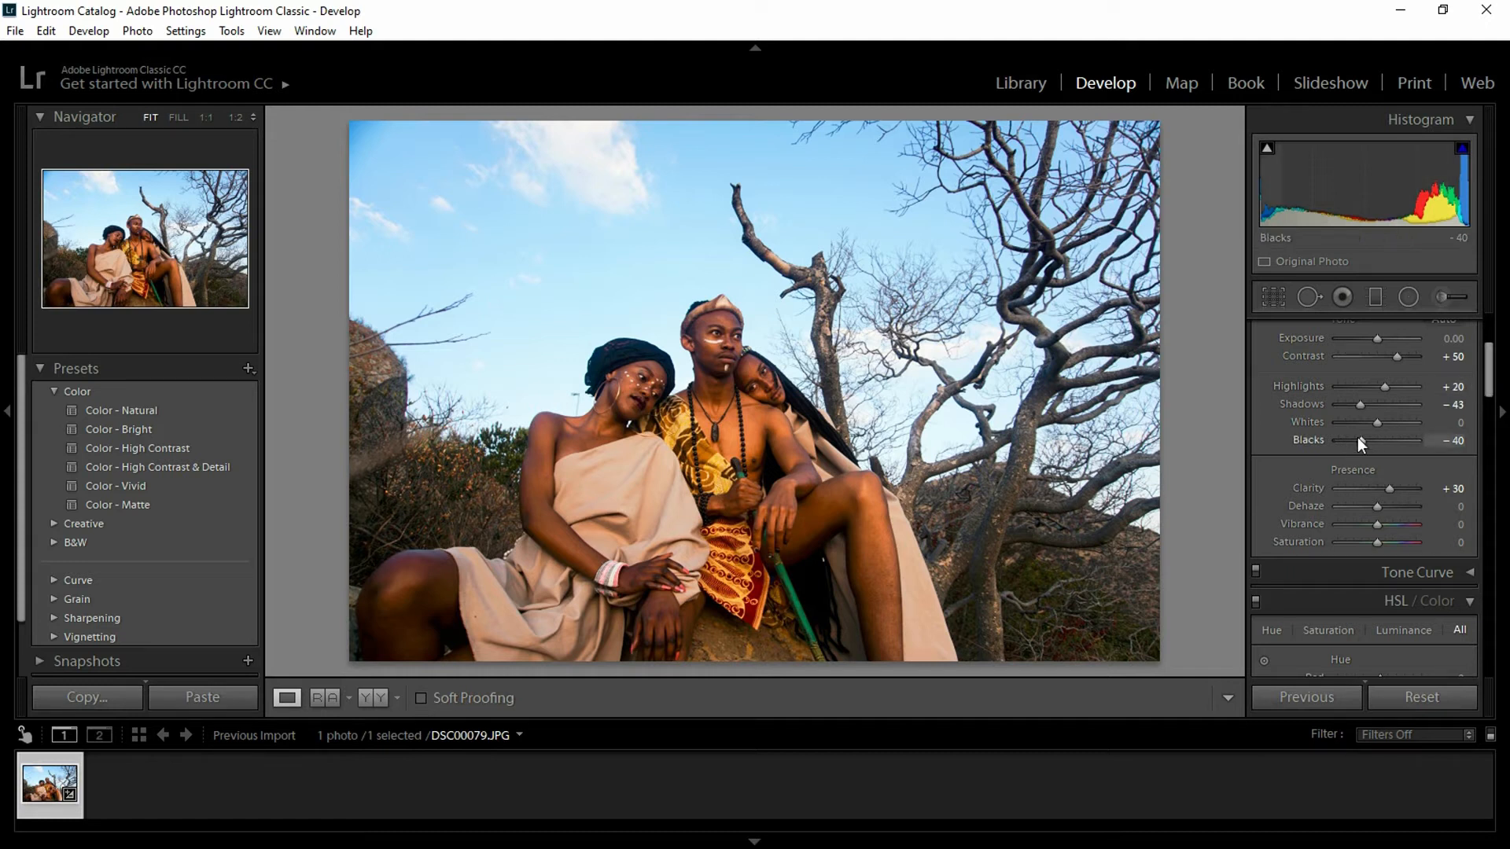
drag(1360, 440, 1354, 441)
drag(1377, 421, 1388, 423)
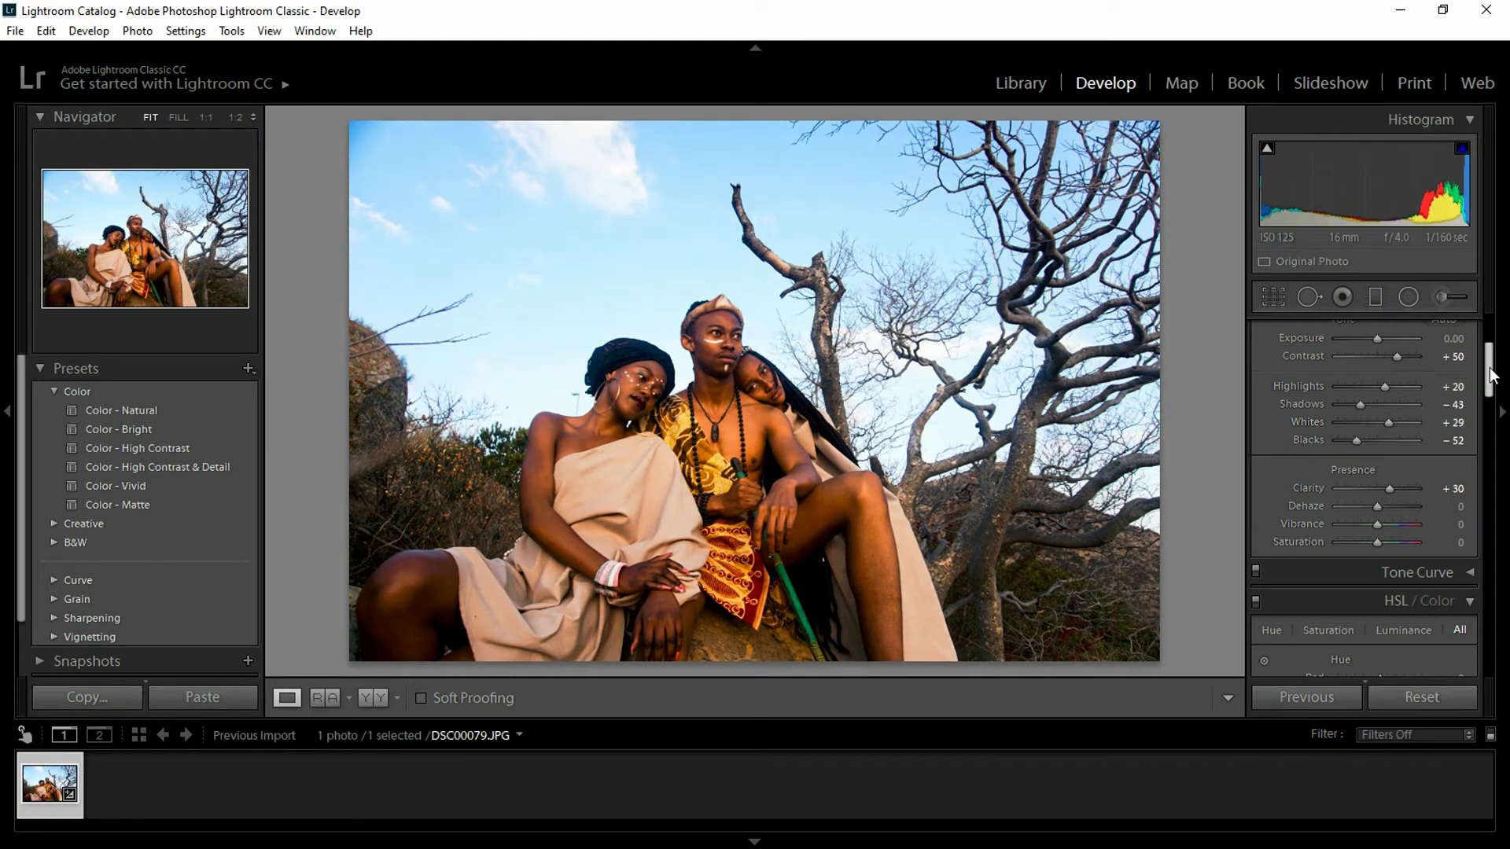
mouse_move(1492, 376)
mouse_down()
mouse_move(1491, 392)
mouse_move(1491, 377)
mouse_up()
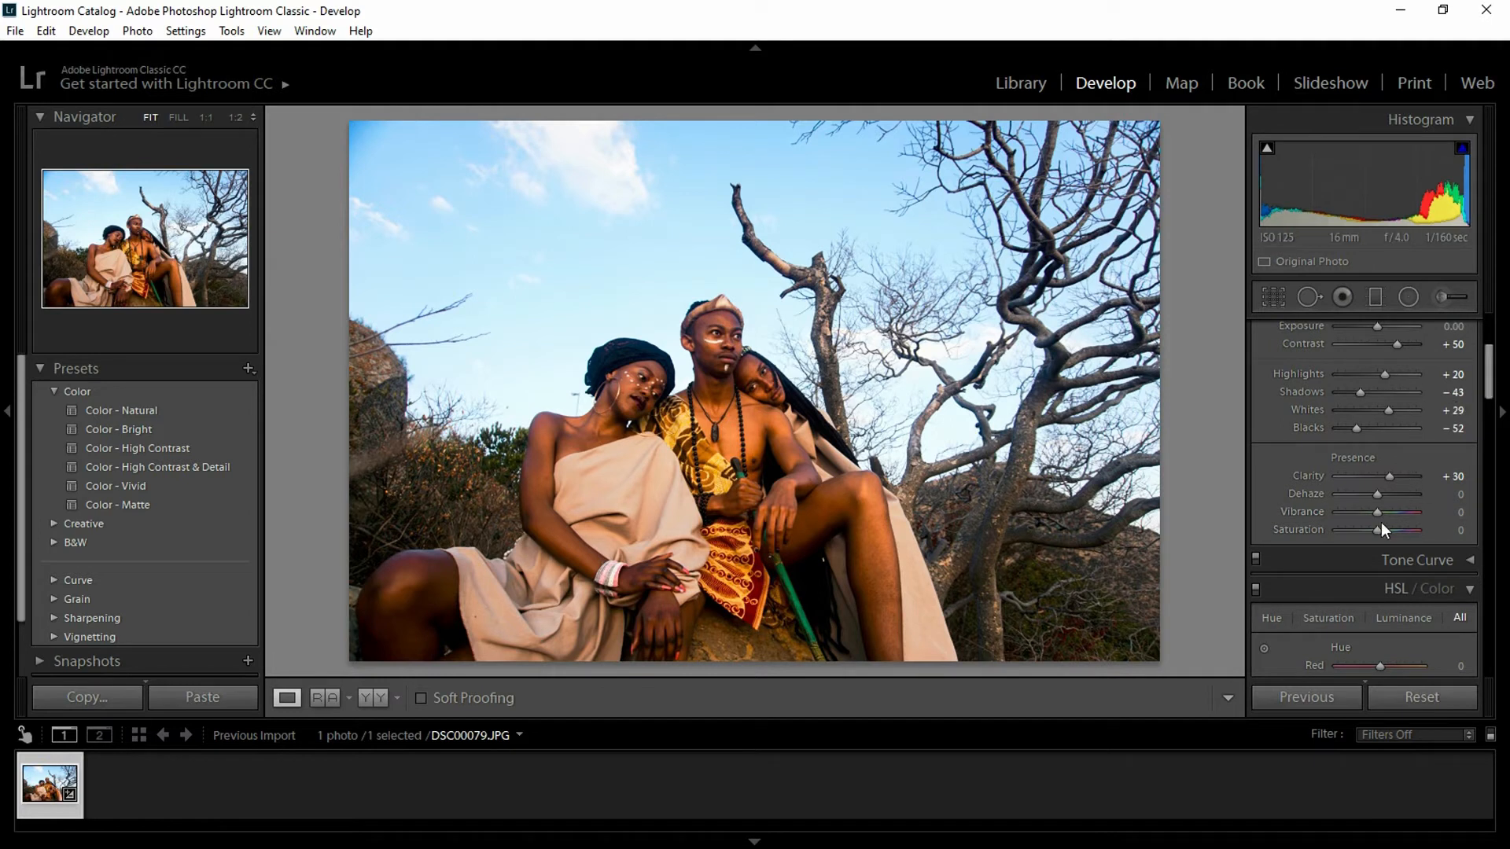
- Try and reset Red and Orange hue shifts, then set Yellow hue to +58
drag(1373, 529, 1368, 528)
drag(1491, 389, 1496, 441)
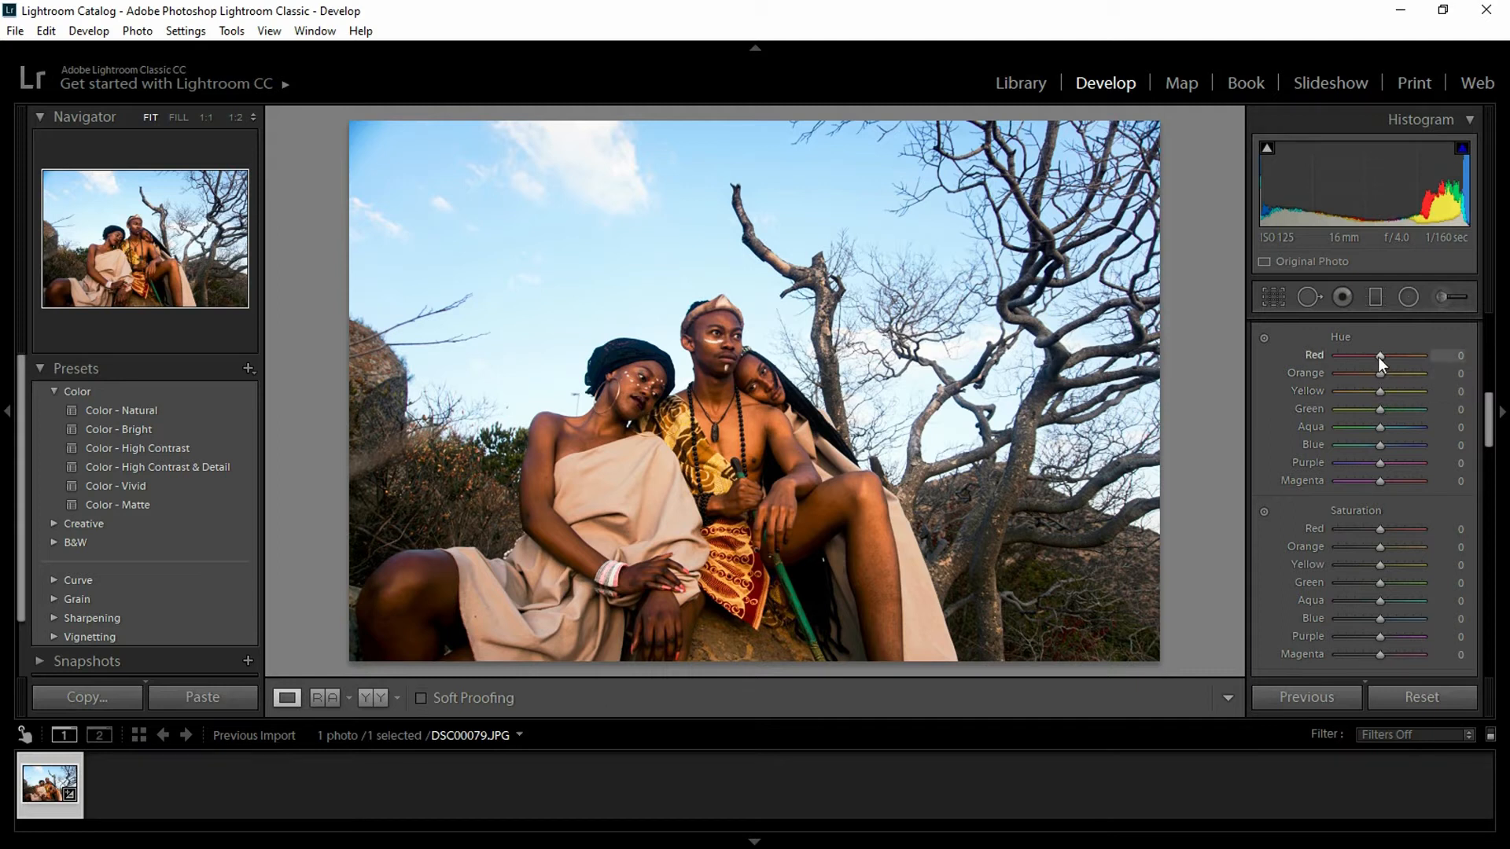
drag(1378, 356, 1256, 409)
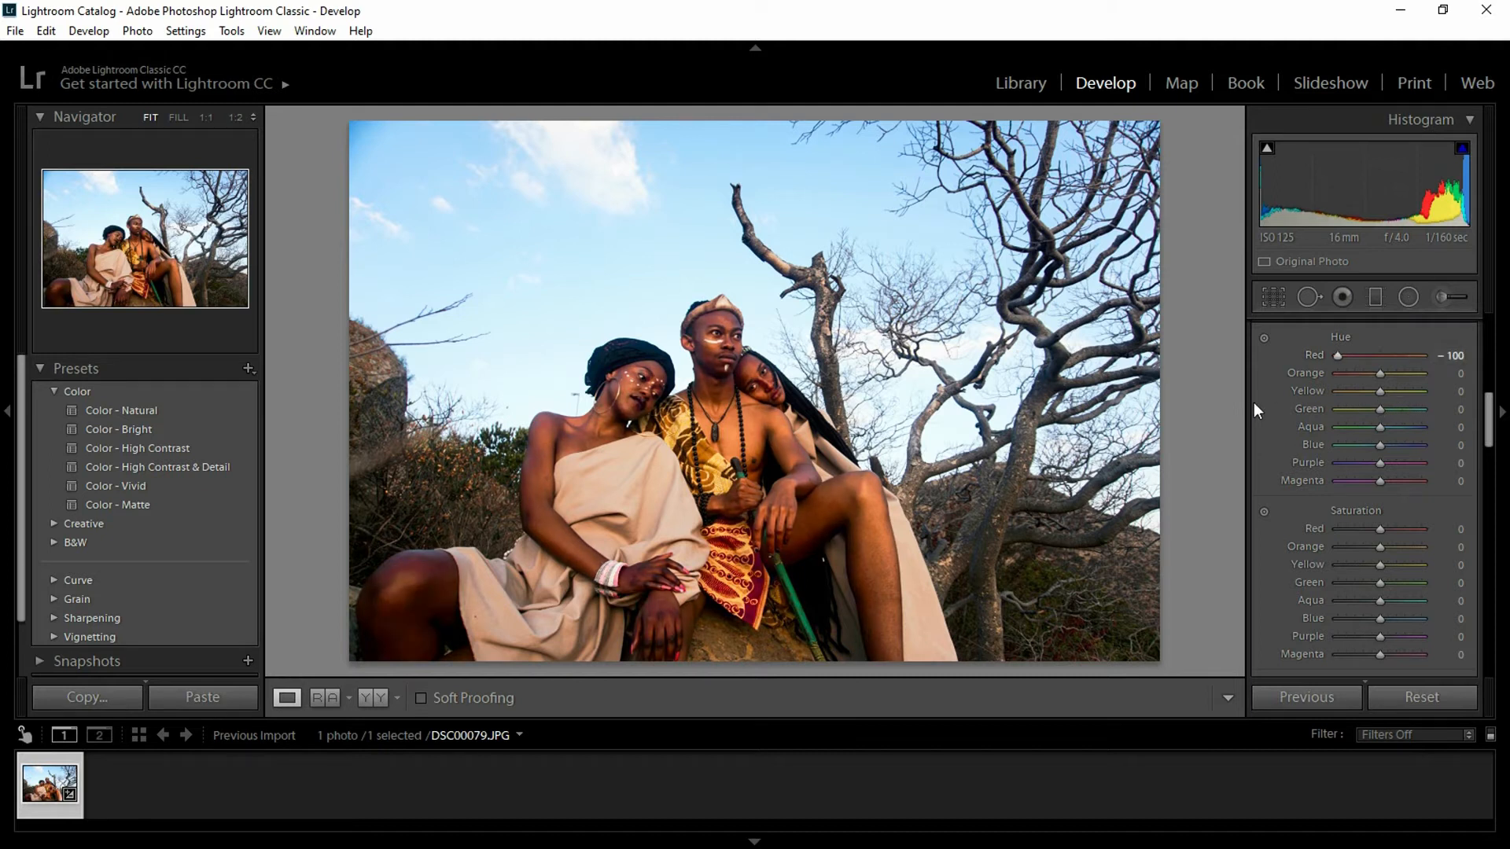
double_click(1315, 352)
drag(1380, 377, 1295, 376)
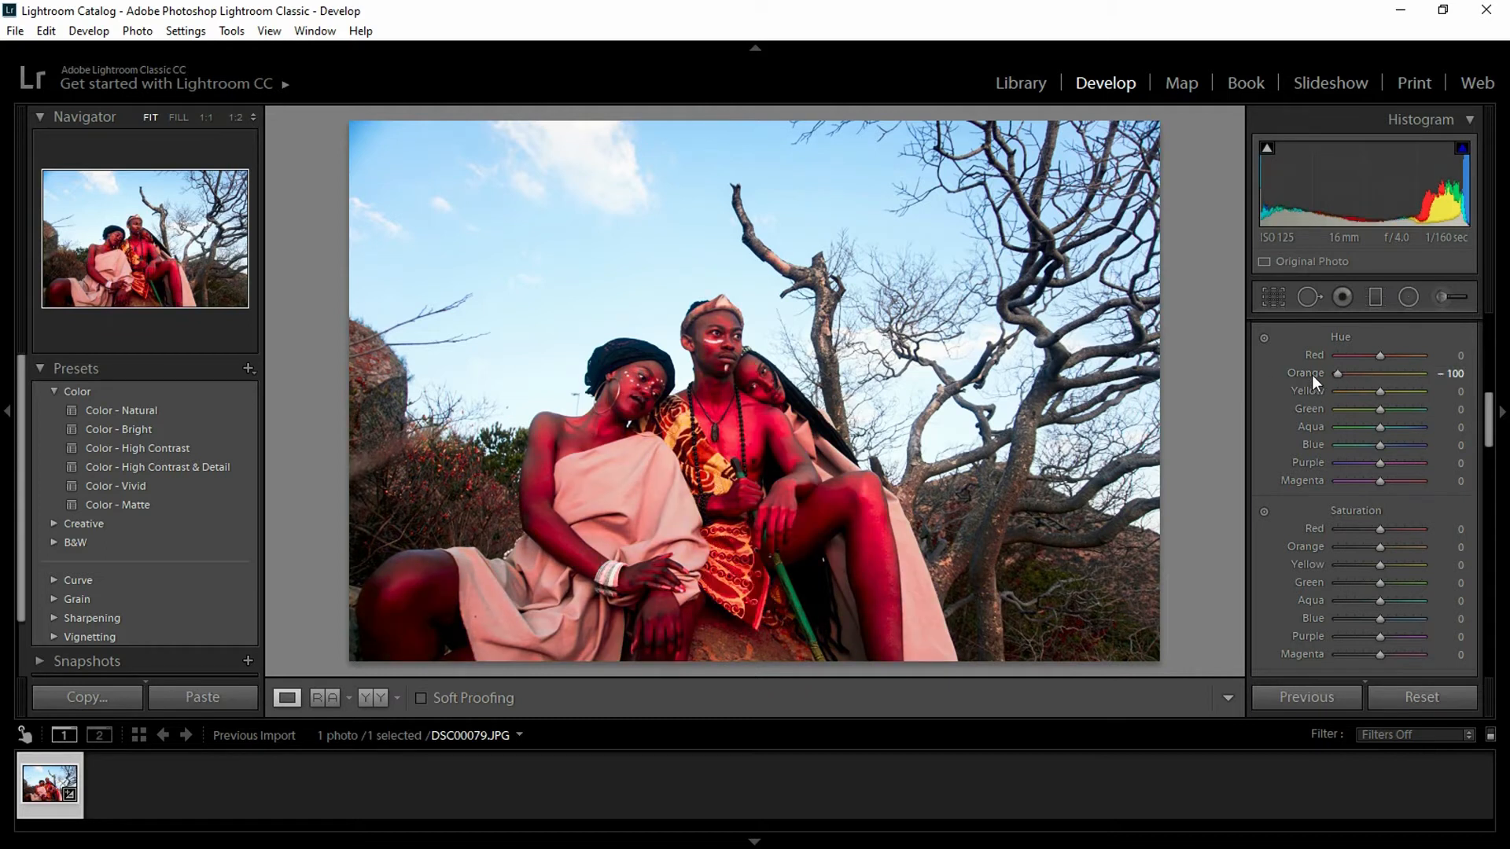
double_click(1312, 375)
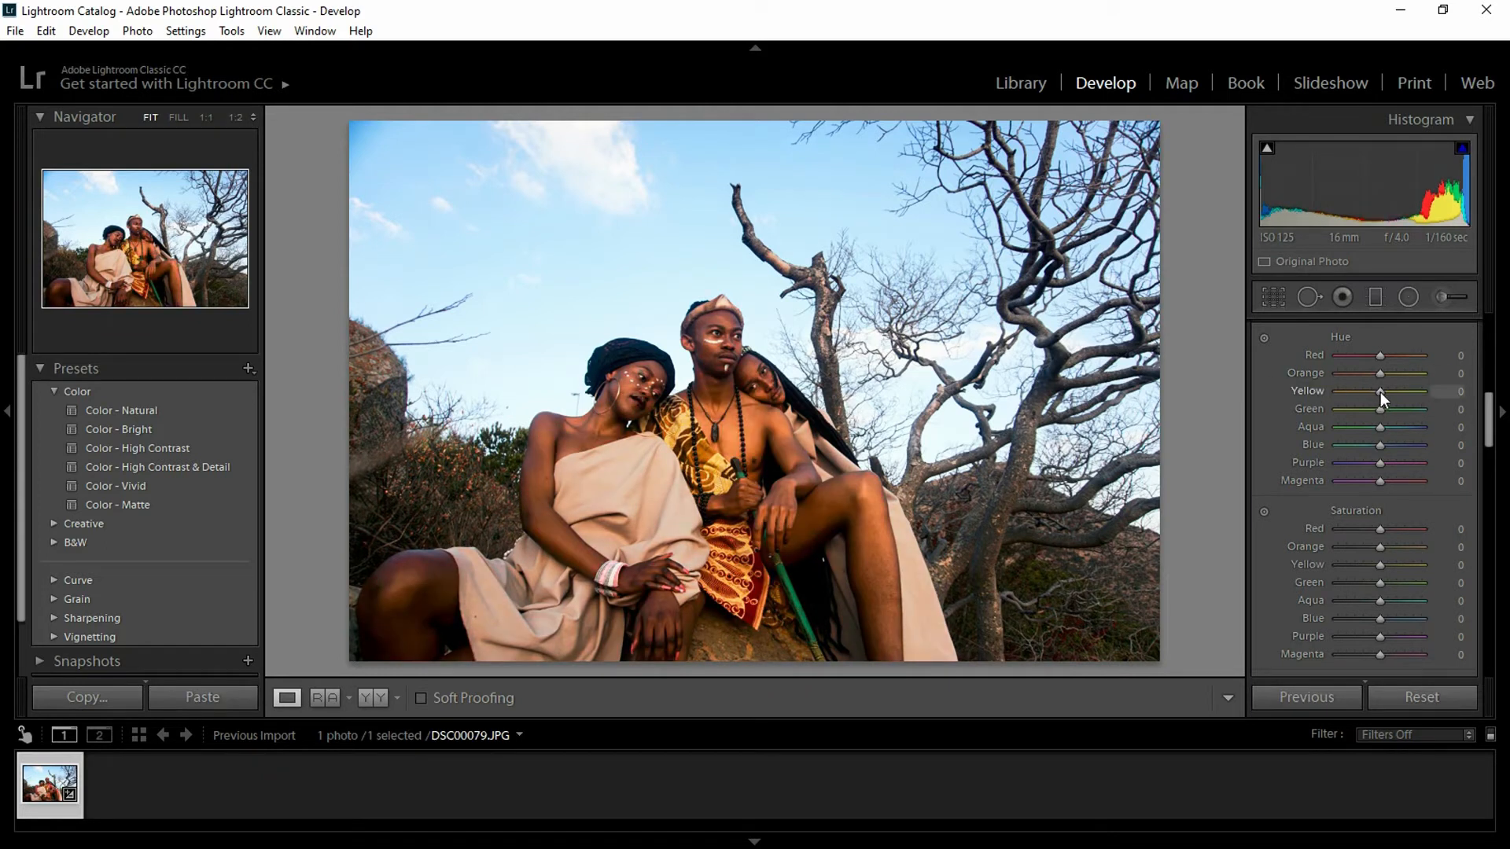
drag(1375, 392, 1429, 389)
- Test and reset the Green hue, then shift Blue hue to +64 to turn the sky purple
drag(1433, 409, 1247, 417)
double_click(1318, 411)
drag(1381, 446, 1406, 446)
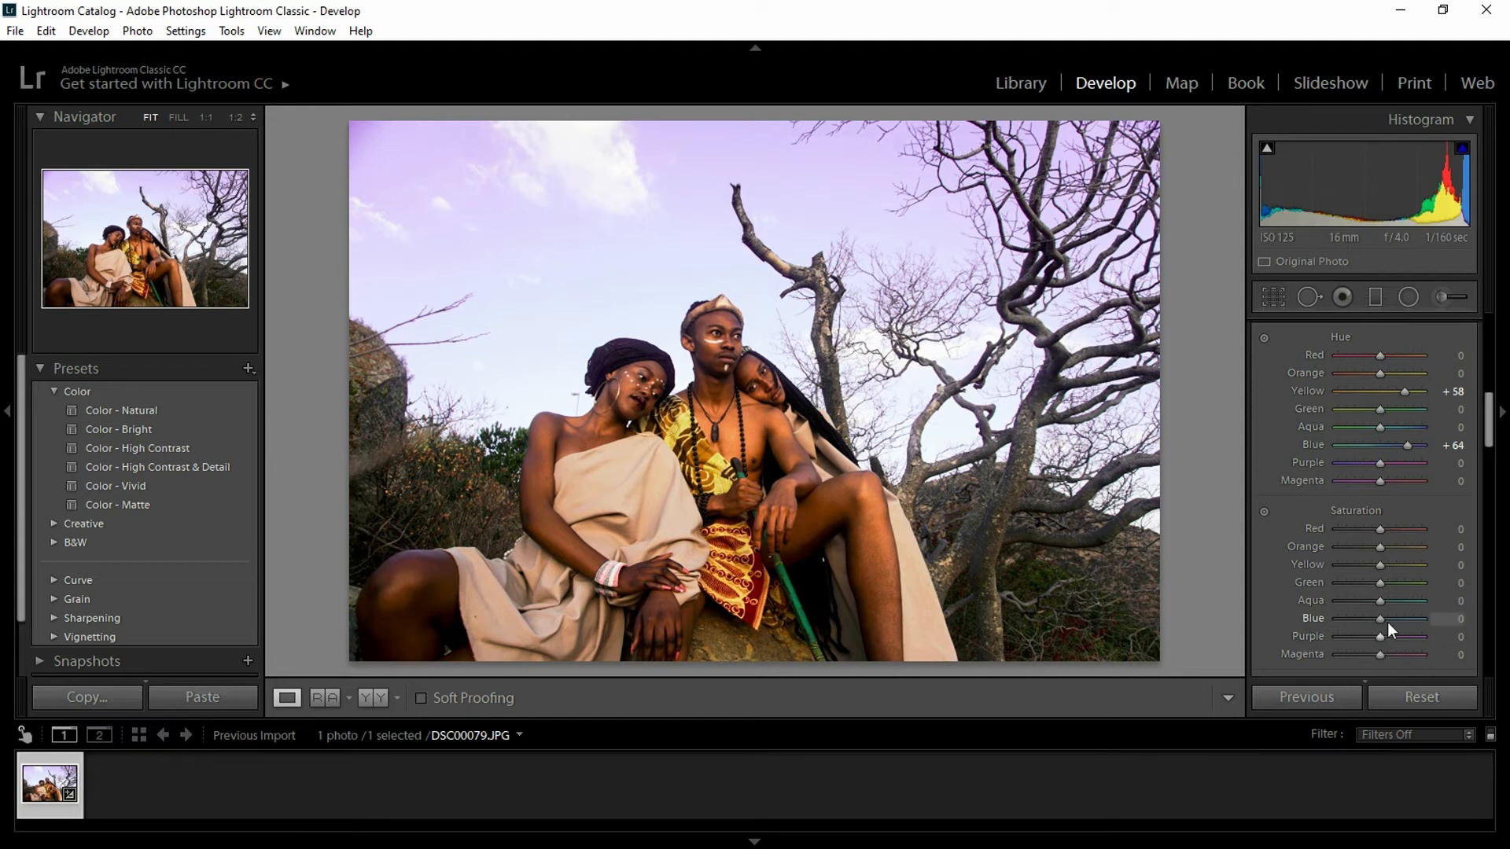
- Raise Blue saturation to +78 and drop Green saturation to -100
drag(1383, 619, 1412, 621)
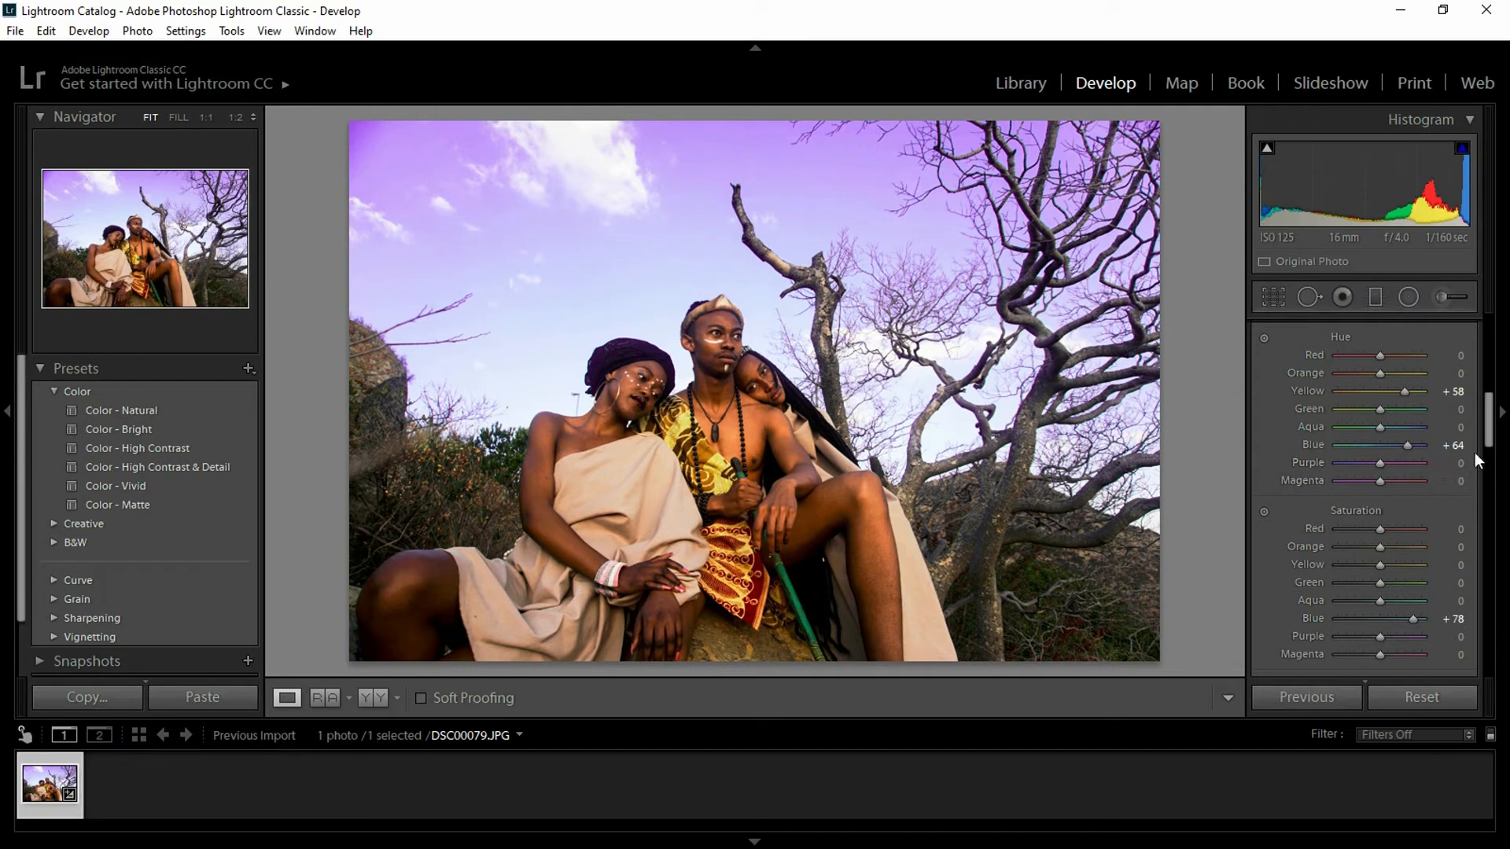
drag(1492, 438, 1488, 454)
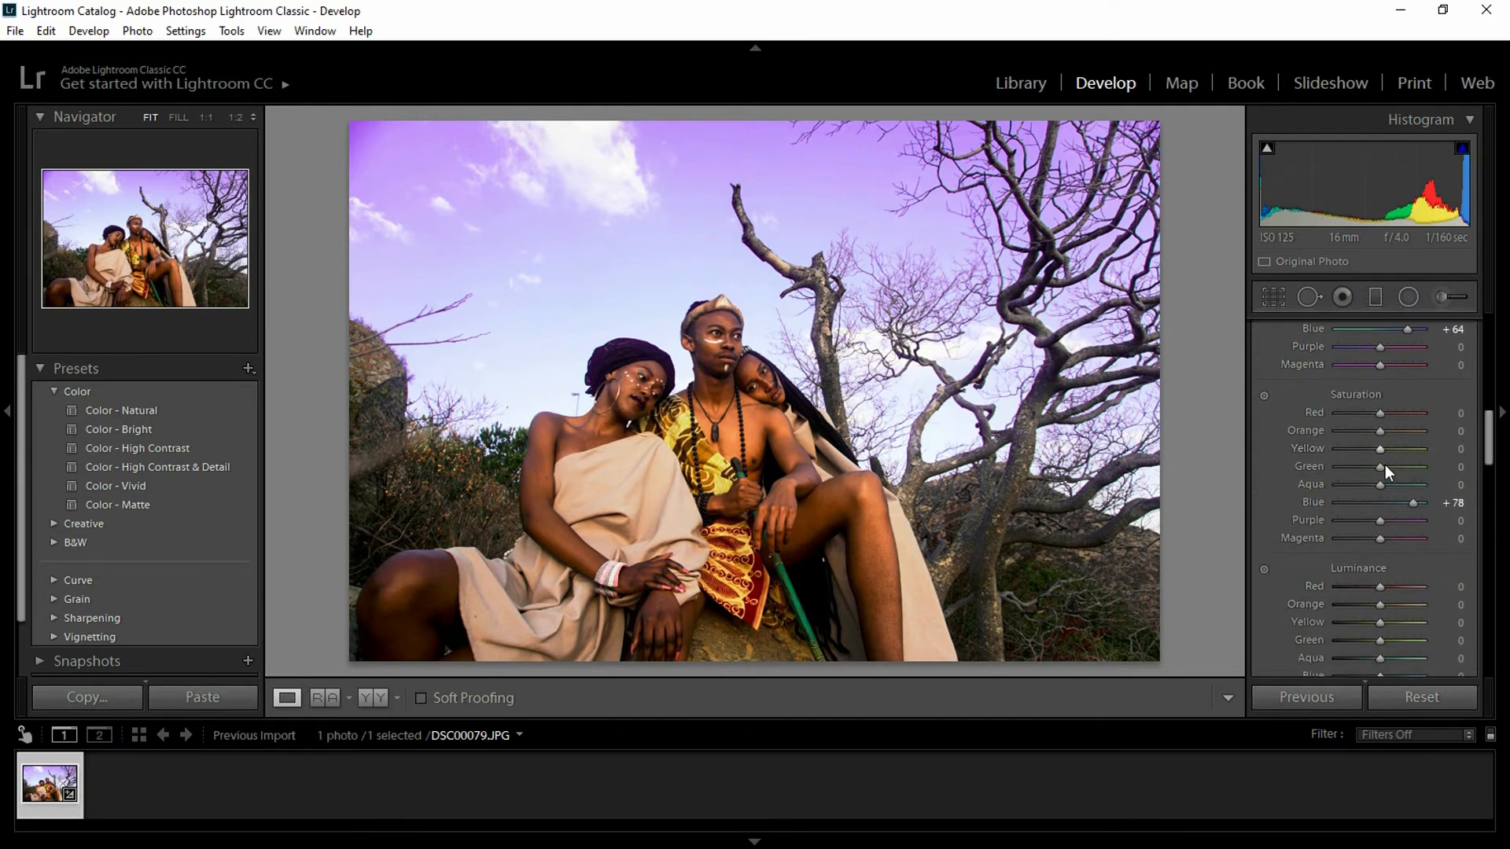
drag(1380, 467, 1349, 469)
drag(1350, 468, 1319, 465)
drag(1492, 454, 1497, 513)
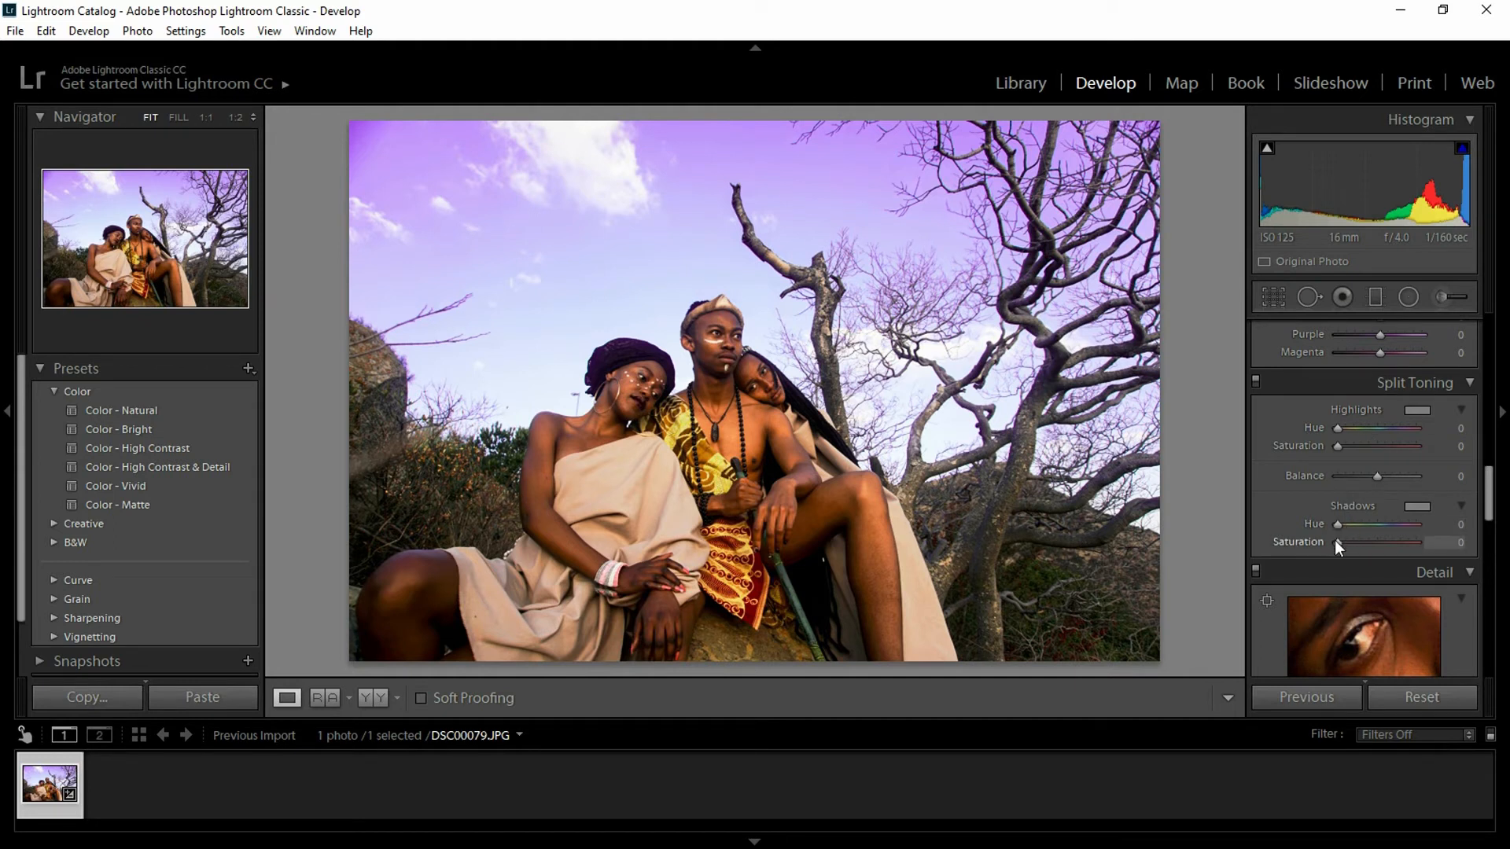
- Tint the shadows with Hue 360 and Saturation 7, trying then resetting a highlight tint
drag(1338, 542, 1335, 542)
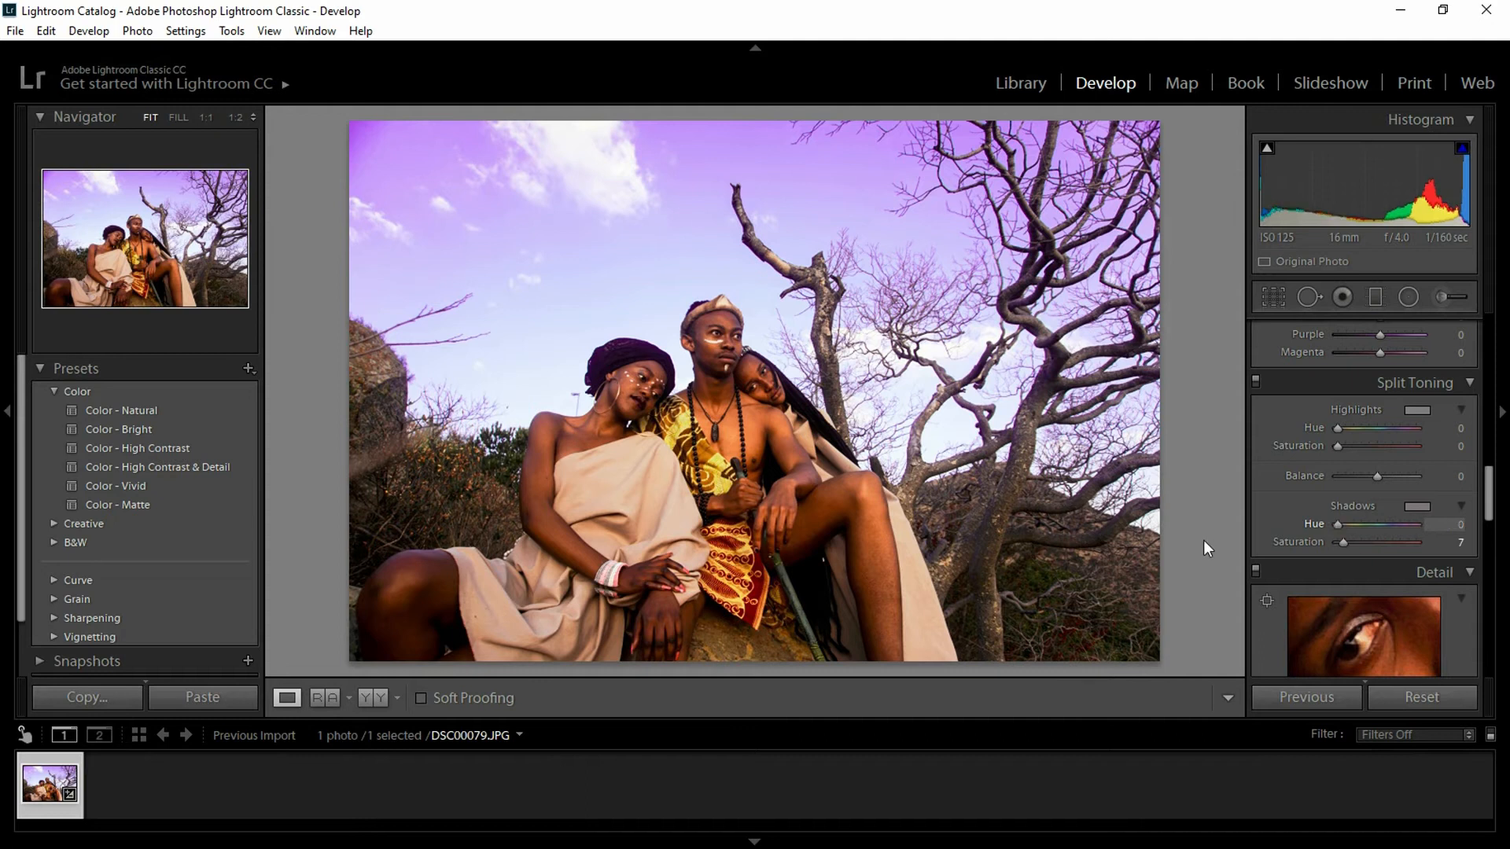
drag(1265, 540, 1300, 542)
drag(1373, 524, 1458, 527)
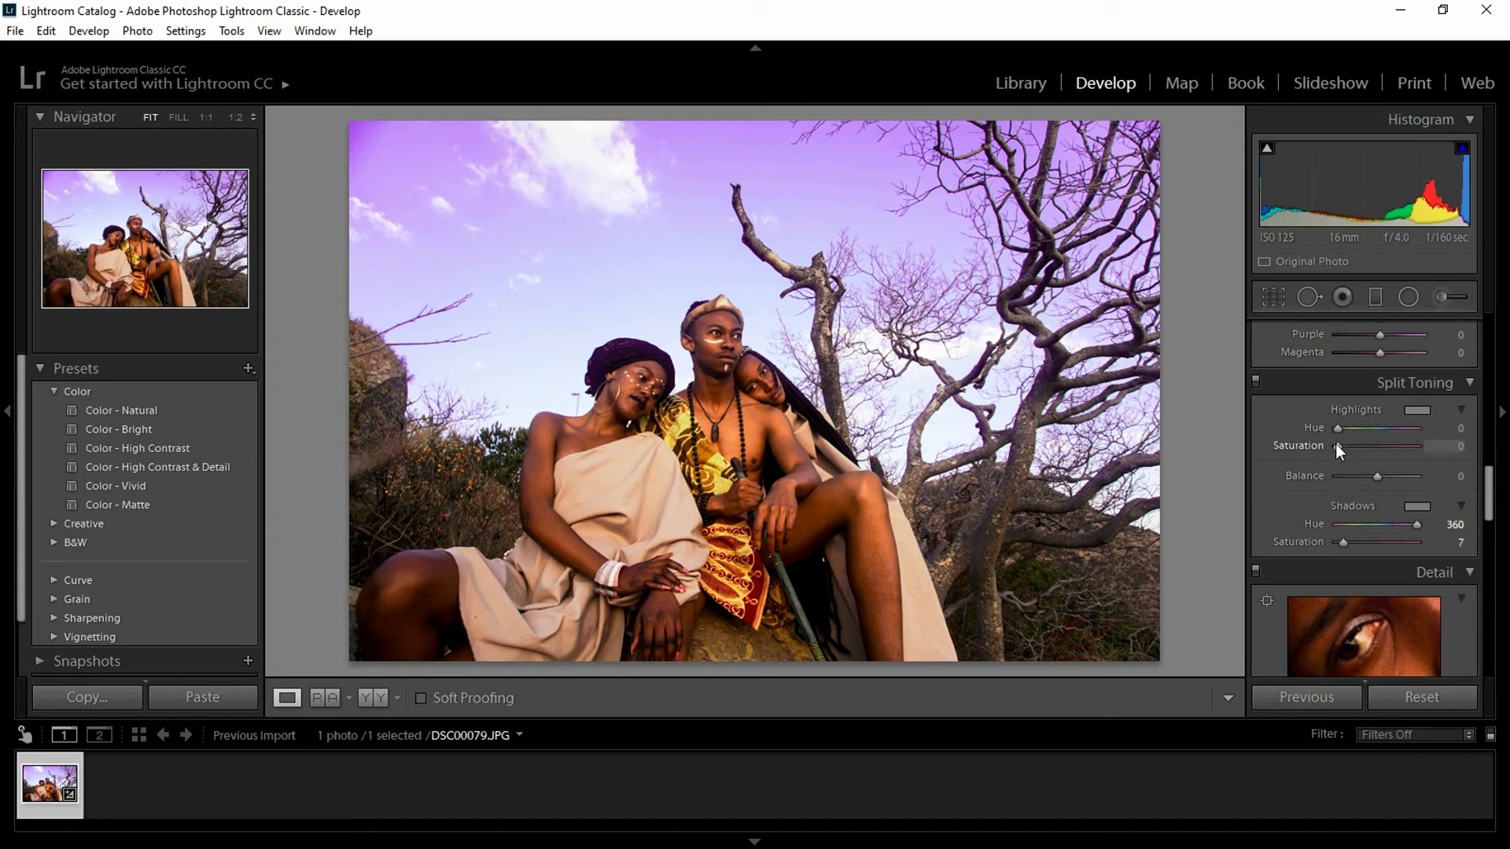
drag(1338, 446, 1352, 447)
double_click(1305, 446)
- Compare olive, beige and blue swatches for the highlight tint and settle on beige
click(1418, 410)
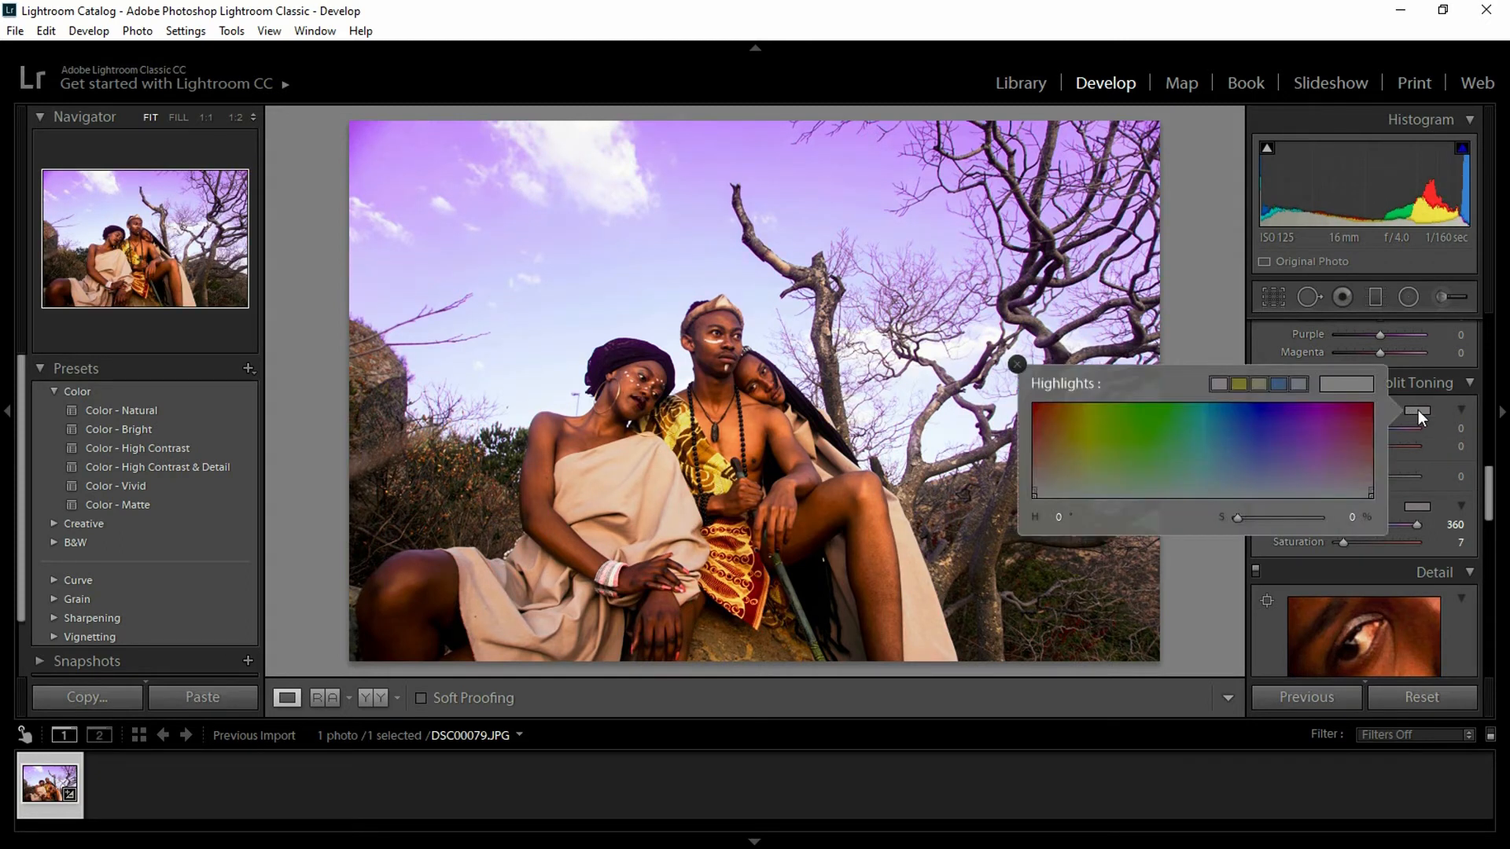
click(1239, 384)
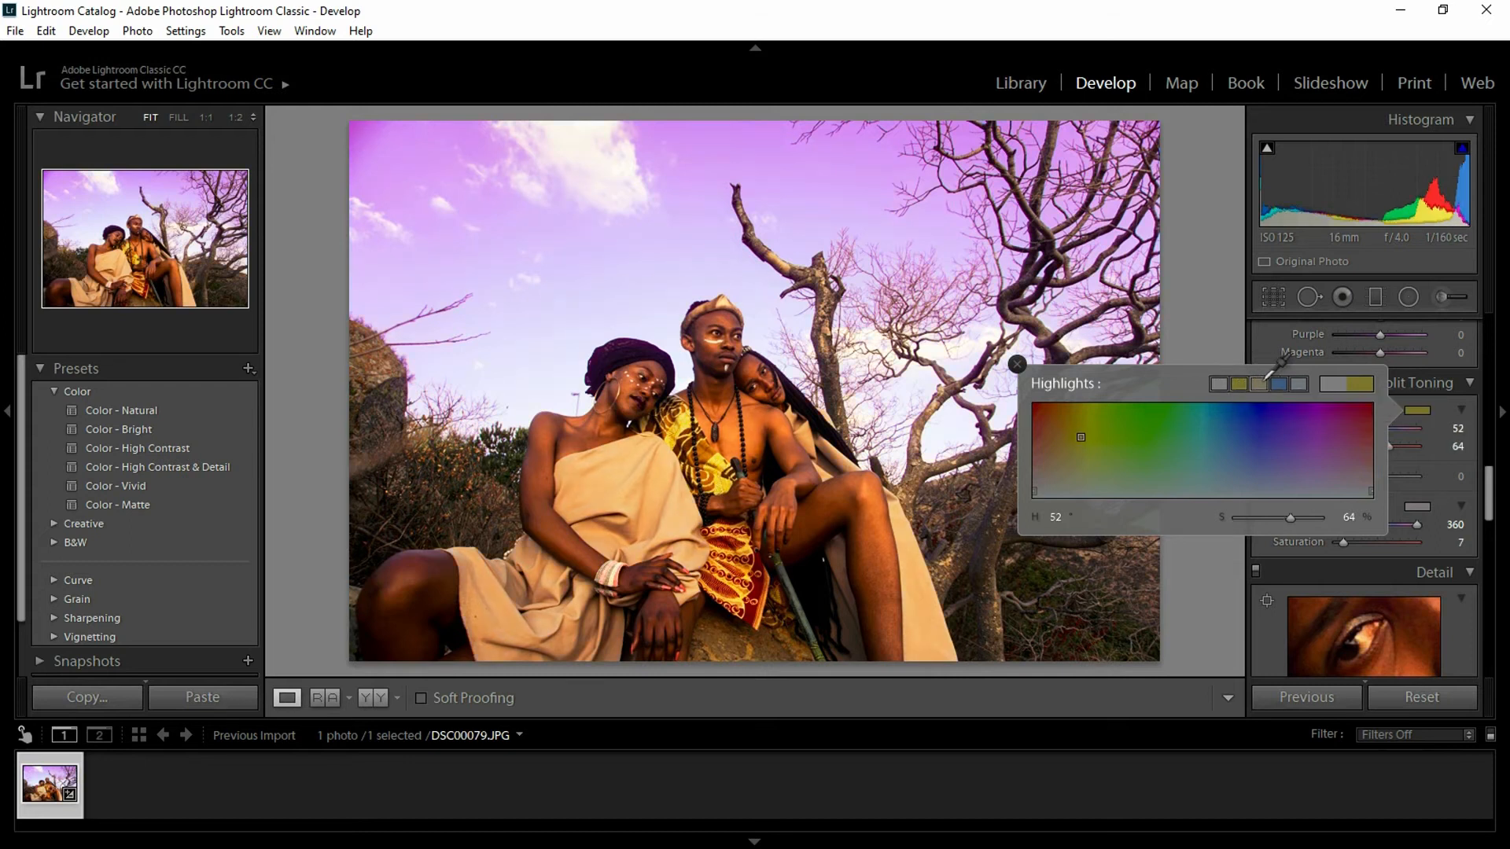
click(1260, 383)
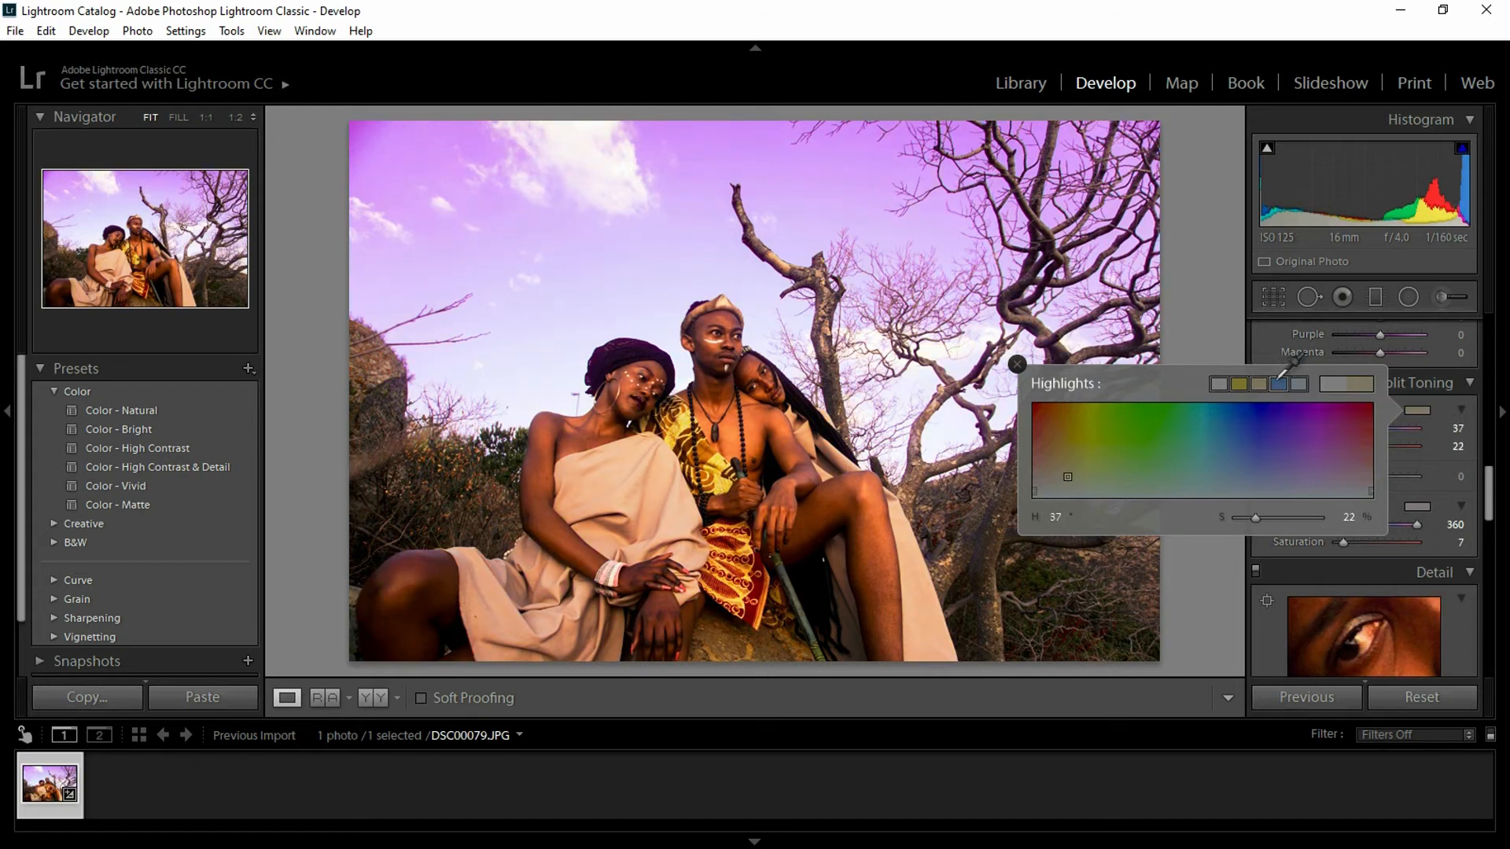
click(1279, 384)
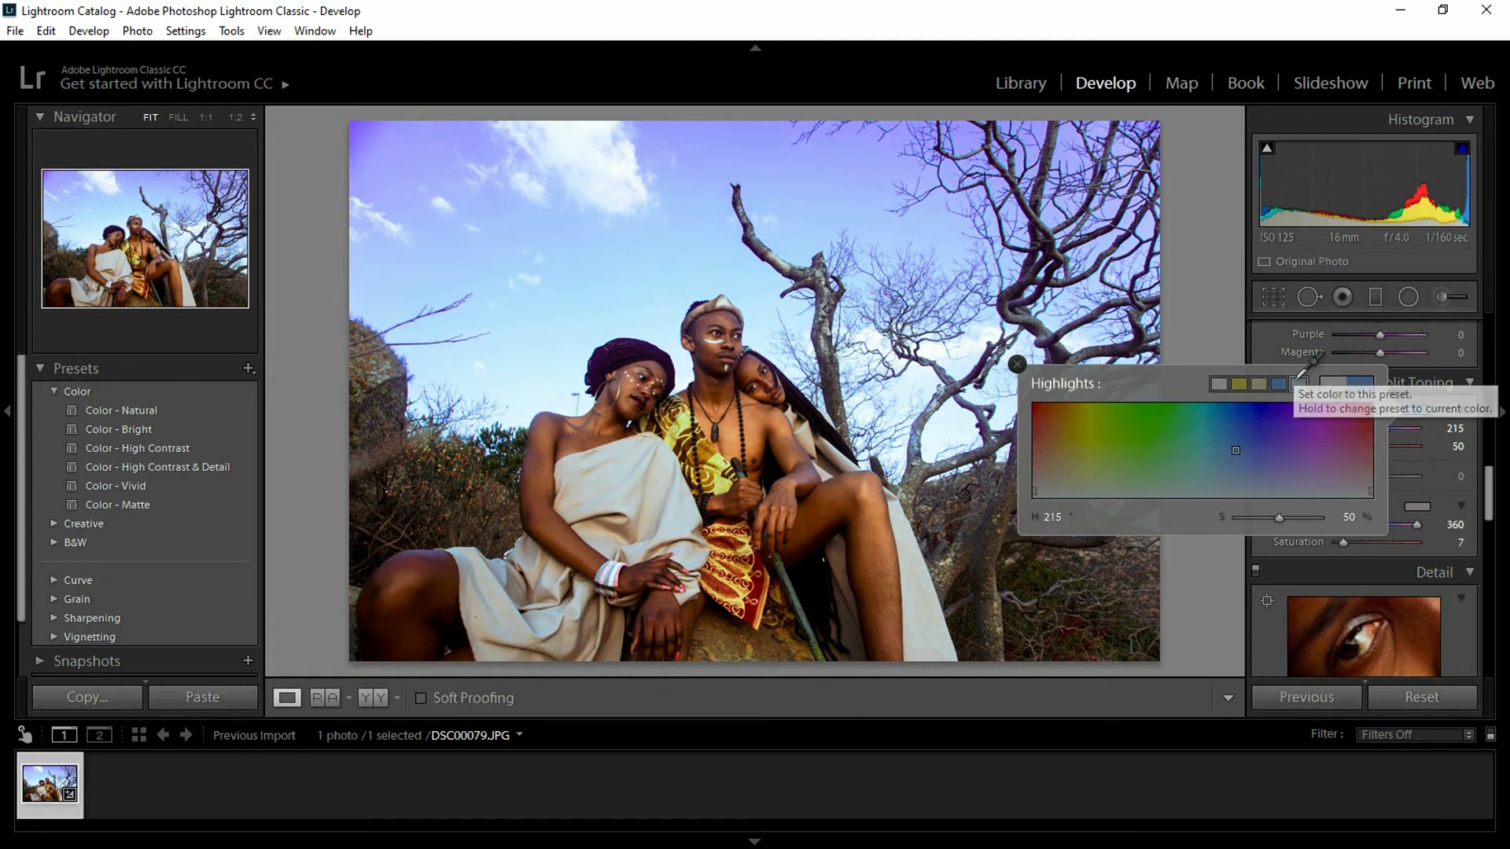
click(1300, 383)
click(1261, 383)
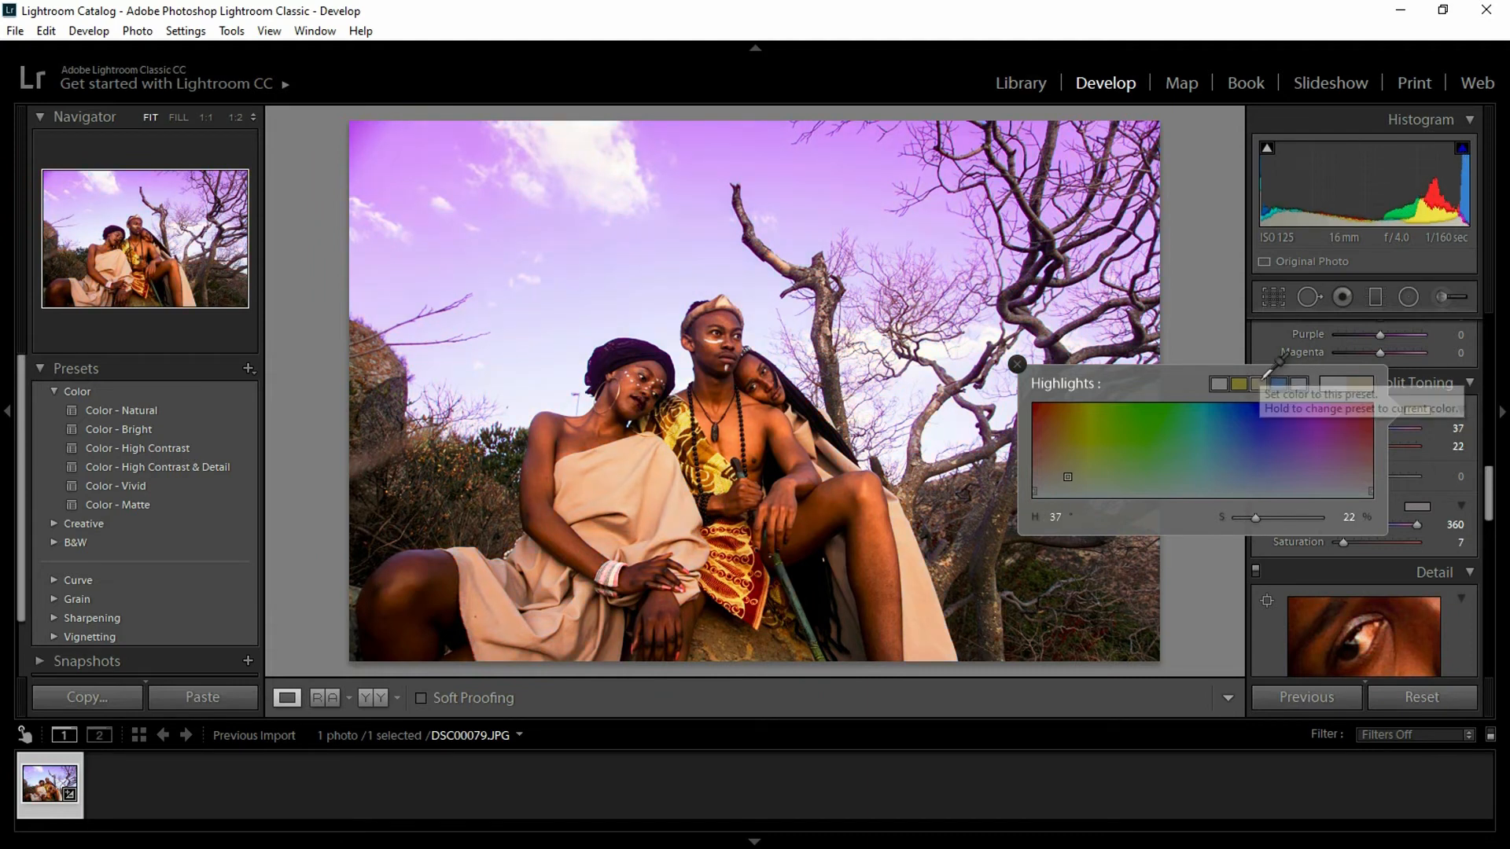
click(1305, 380)
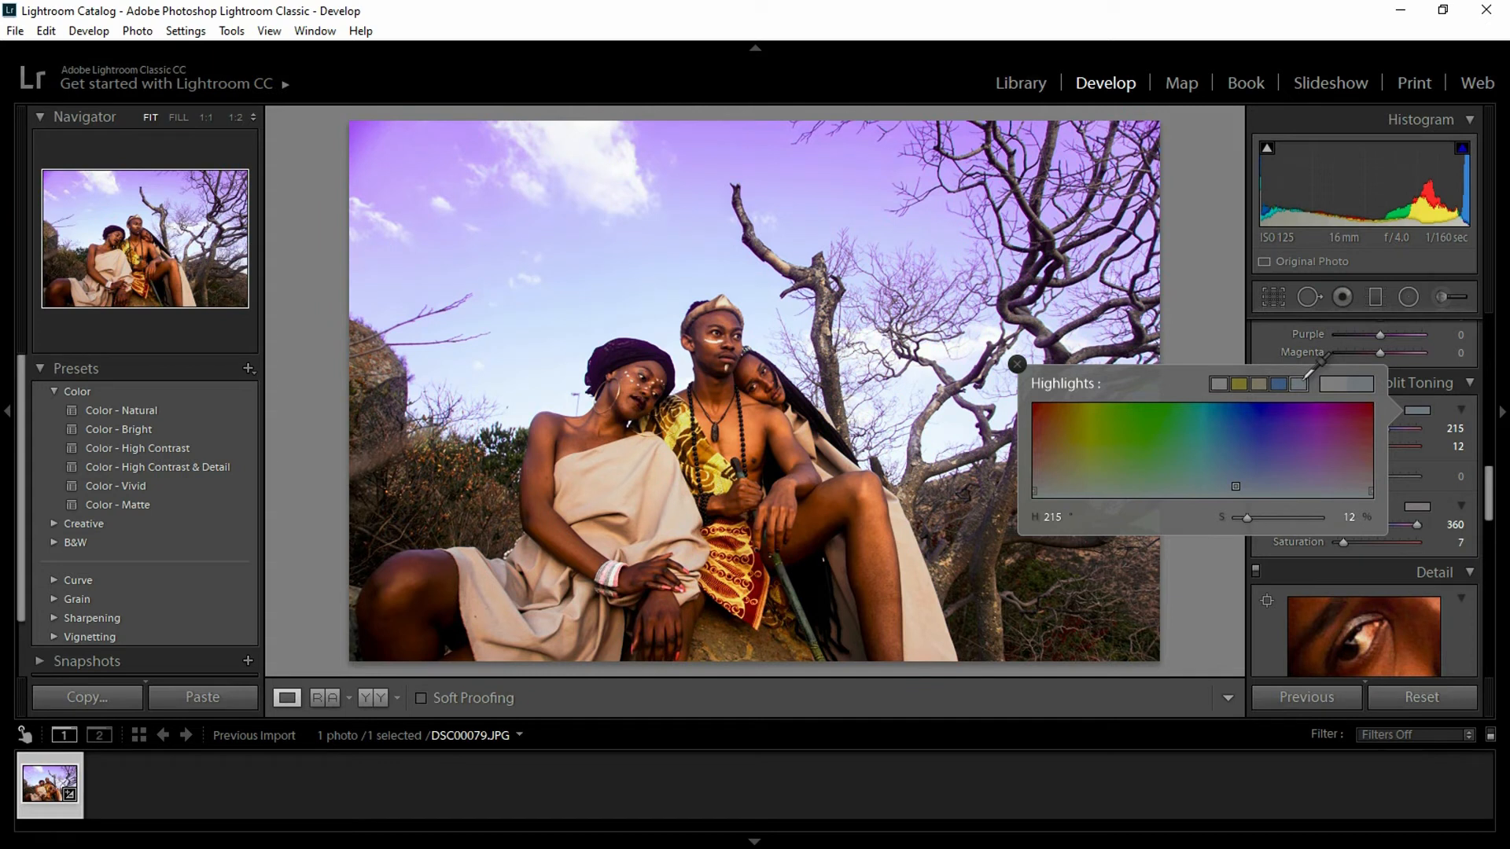
click(1260, 383)
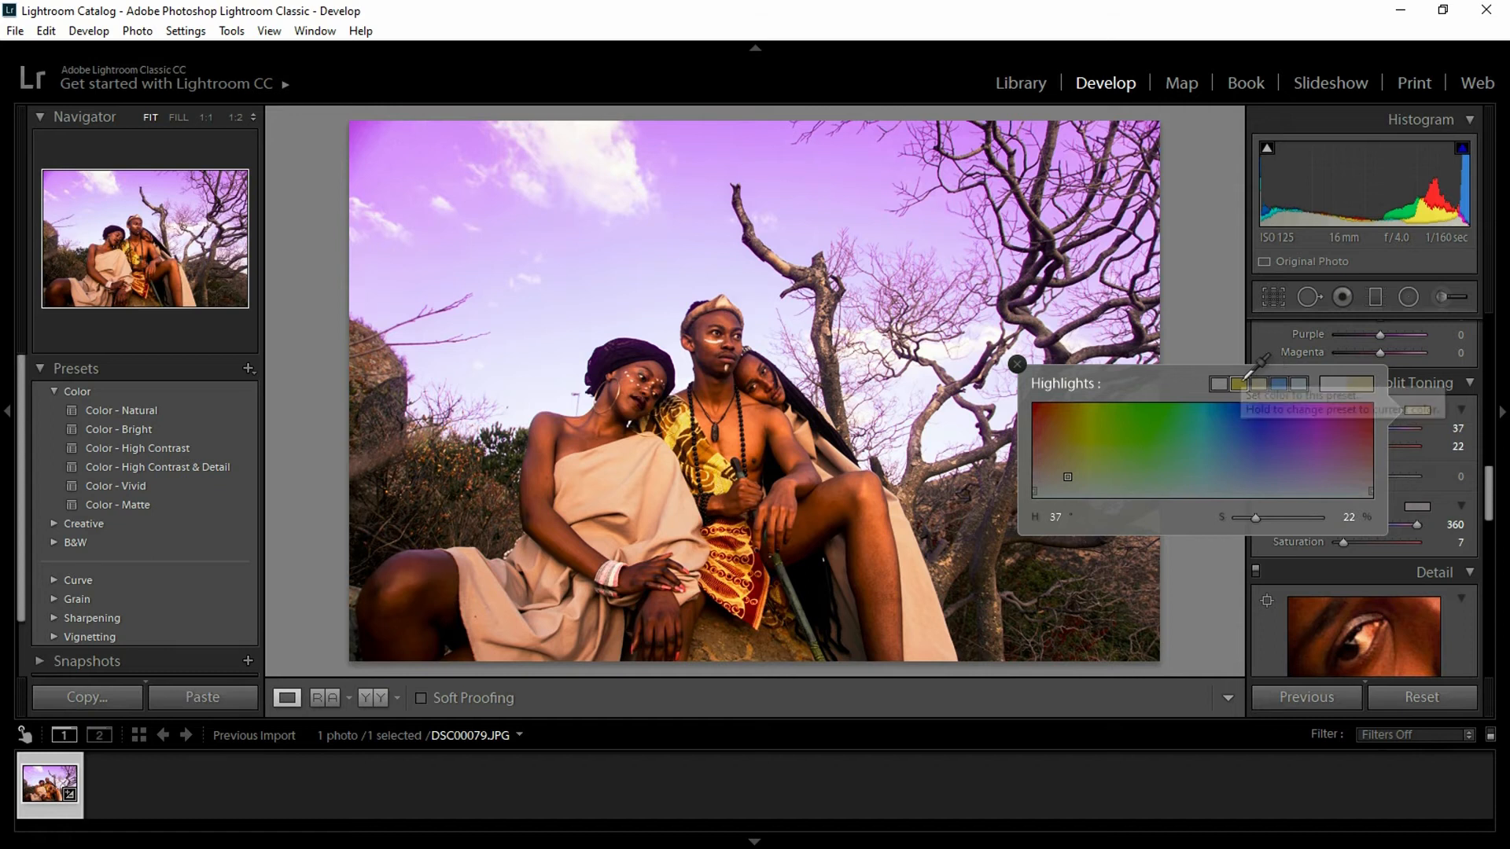
click(1247, 381)
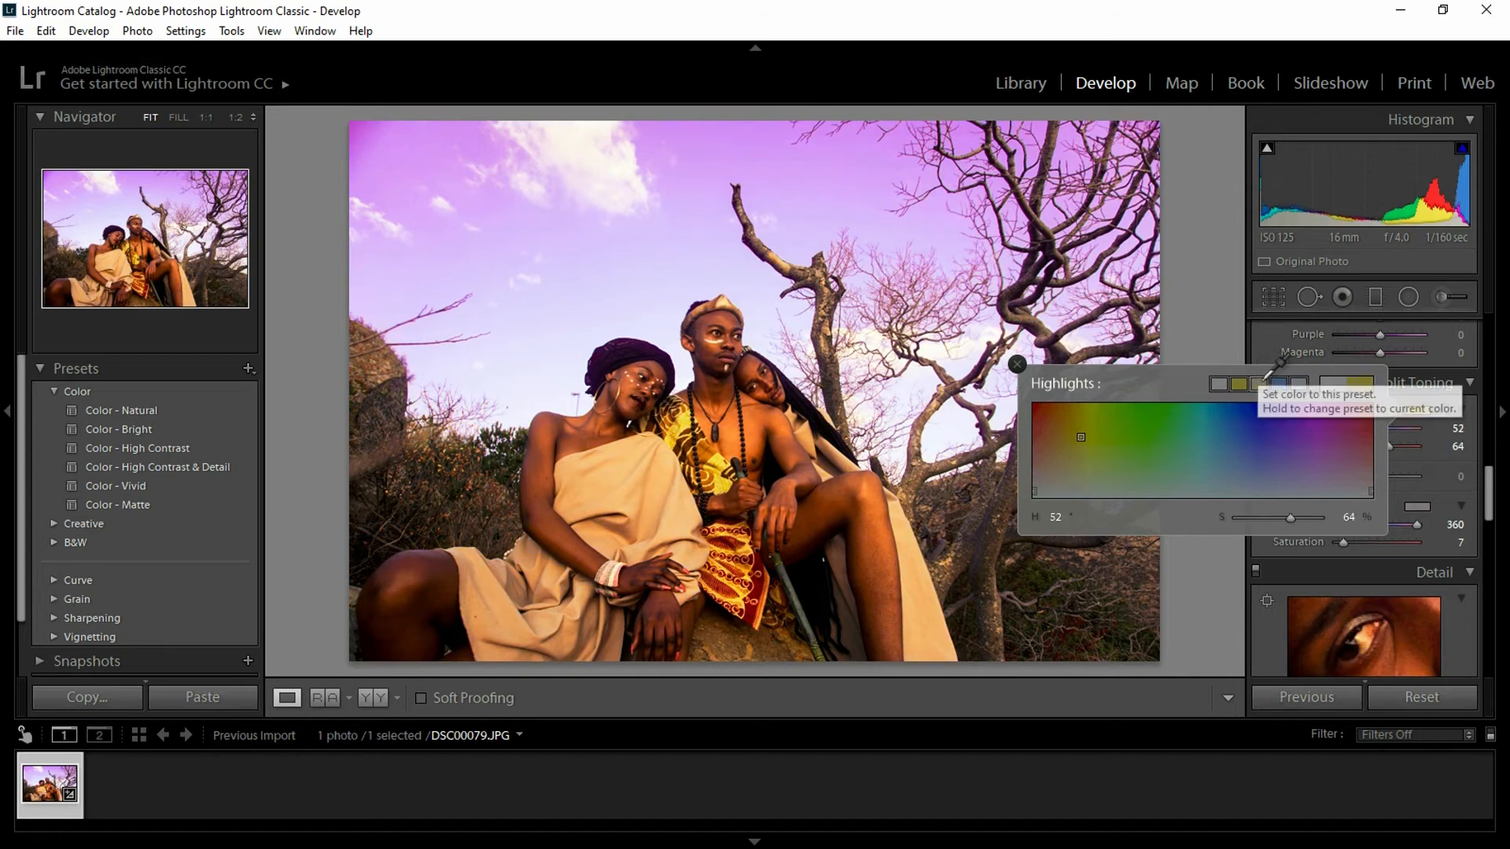
click(1259, 379)
click(1245, 381)
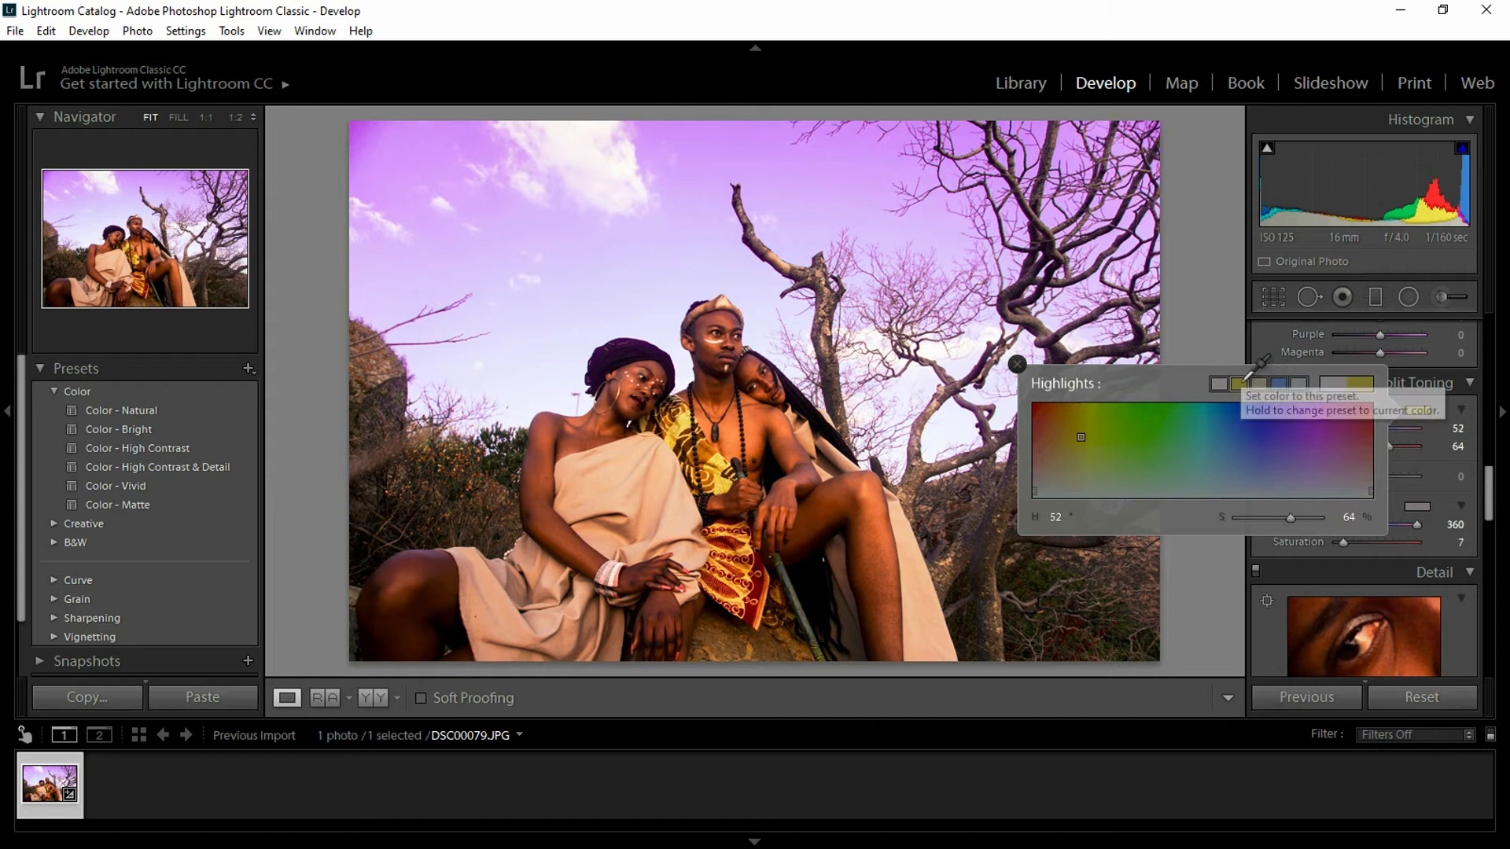
click(1259, 381)
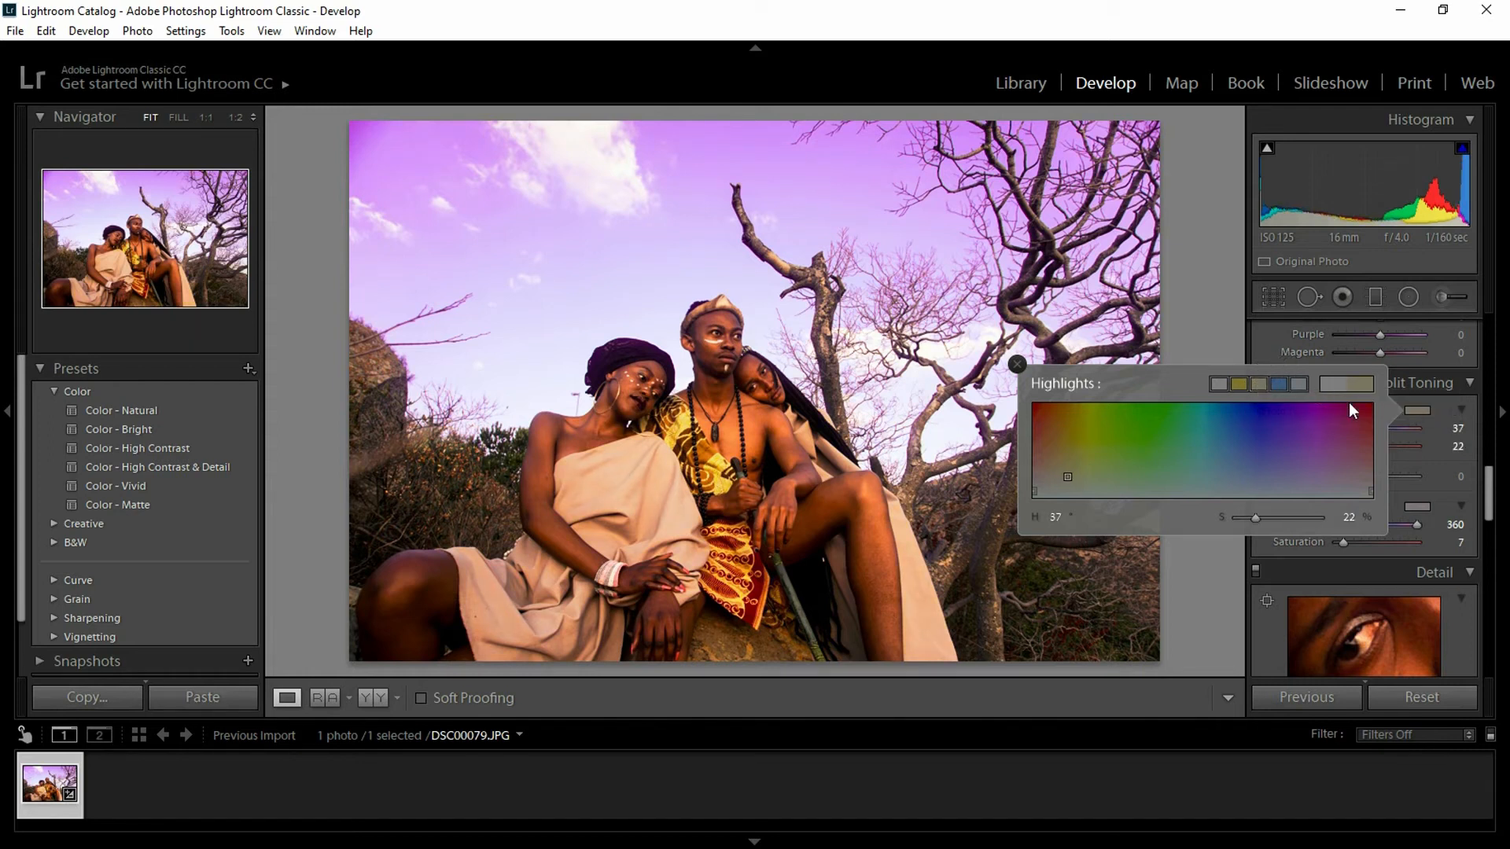
- Settle the highlight tint at Hue 37, Saturation 10, then scroll back up to the HSL sliders
click(1432, 456)
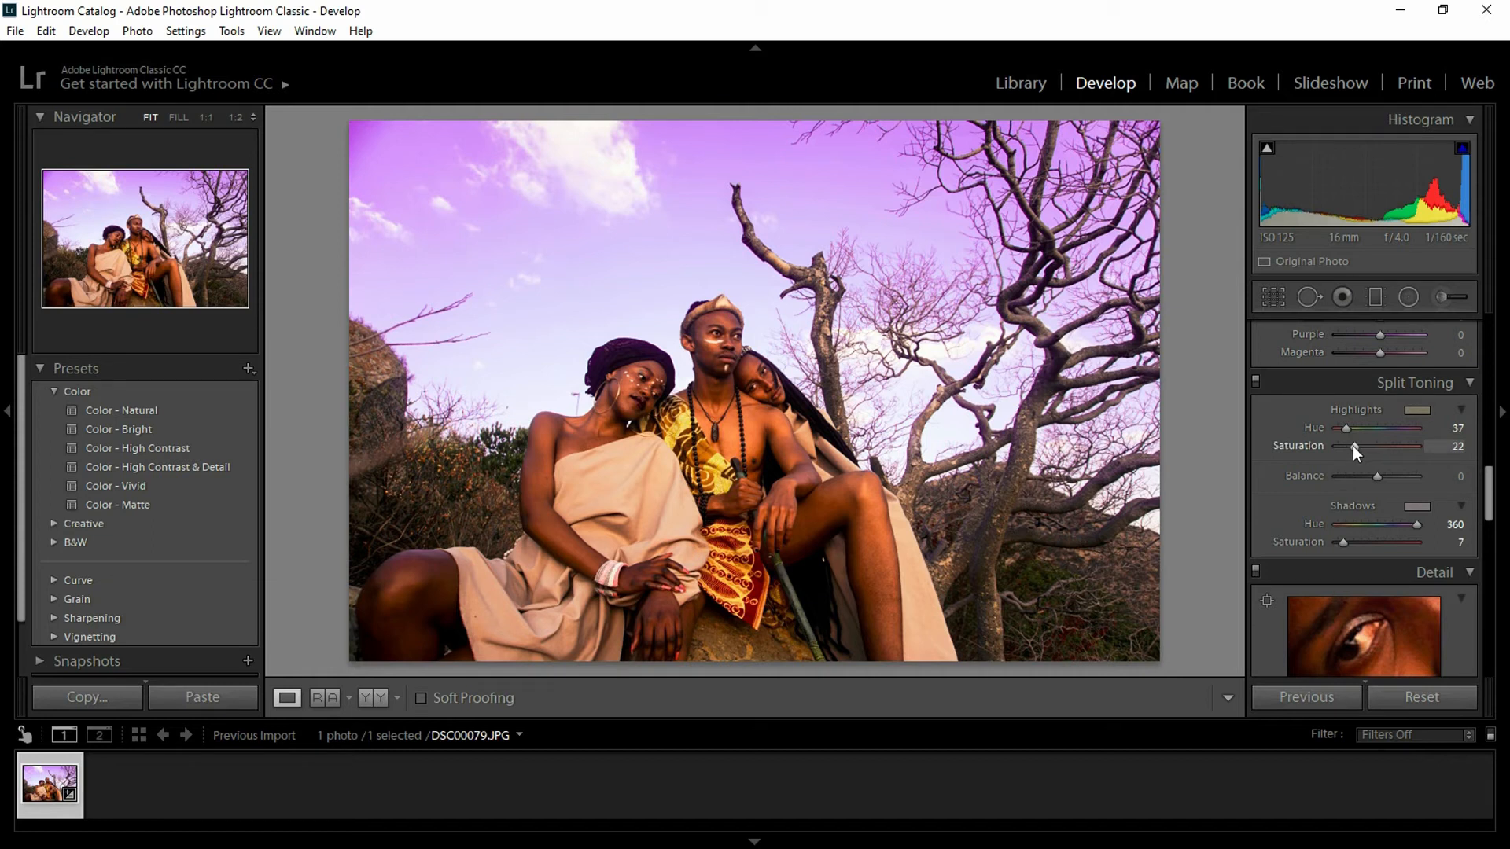
drag(1351, 446, 1347, 446)
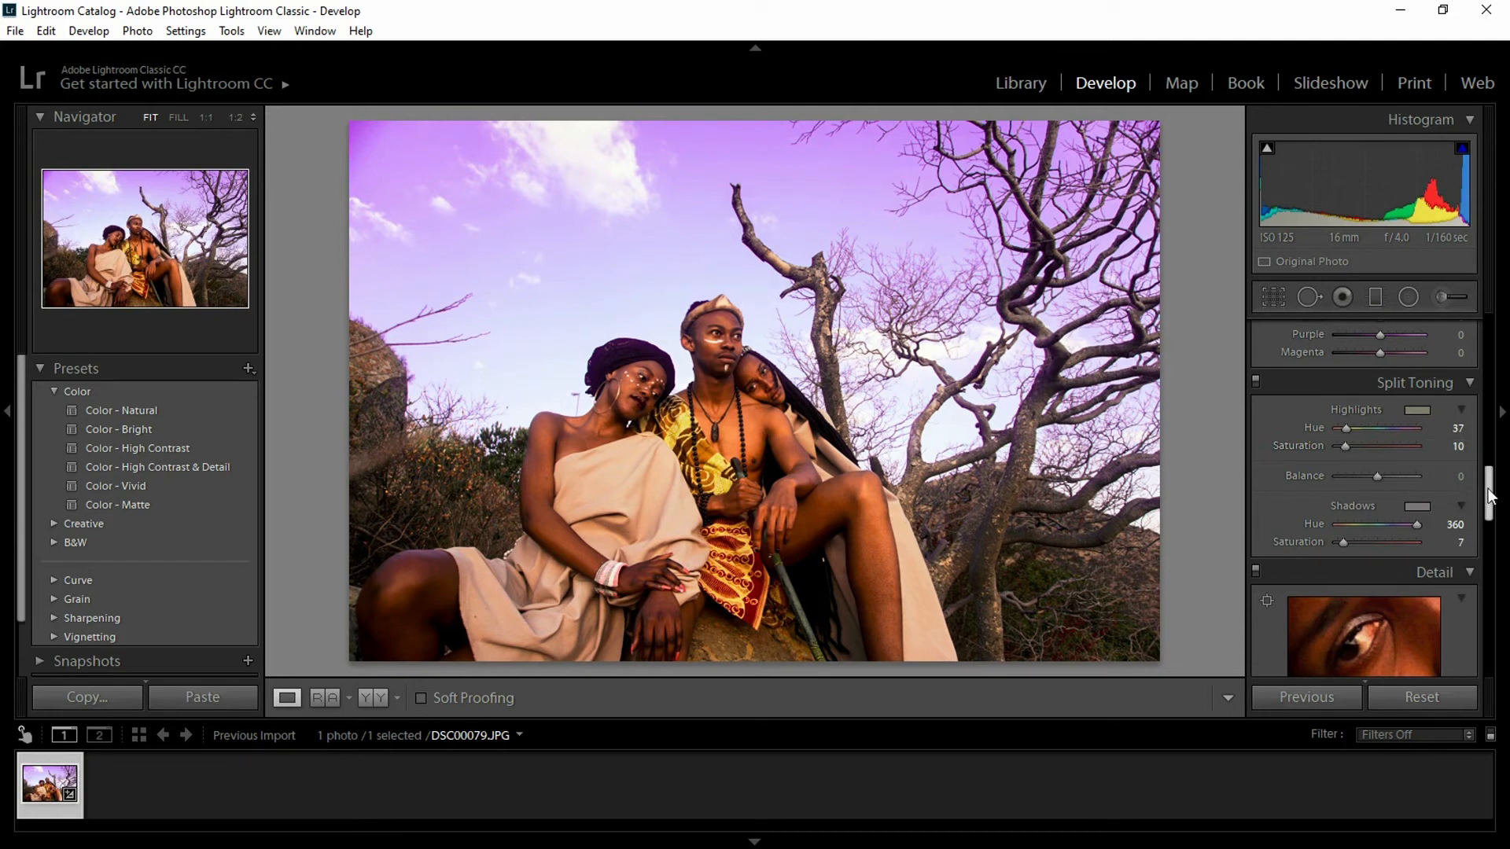
scroll(1488, 496, down, 1)
drag(1492, 504, 1490, 463)
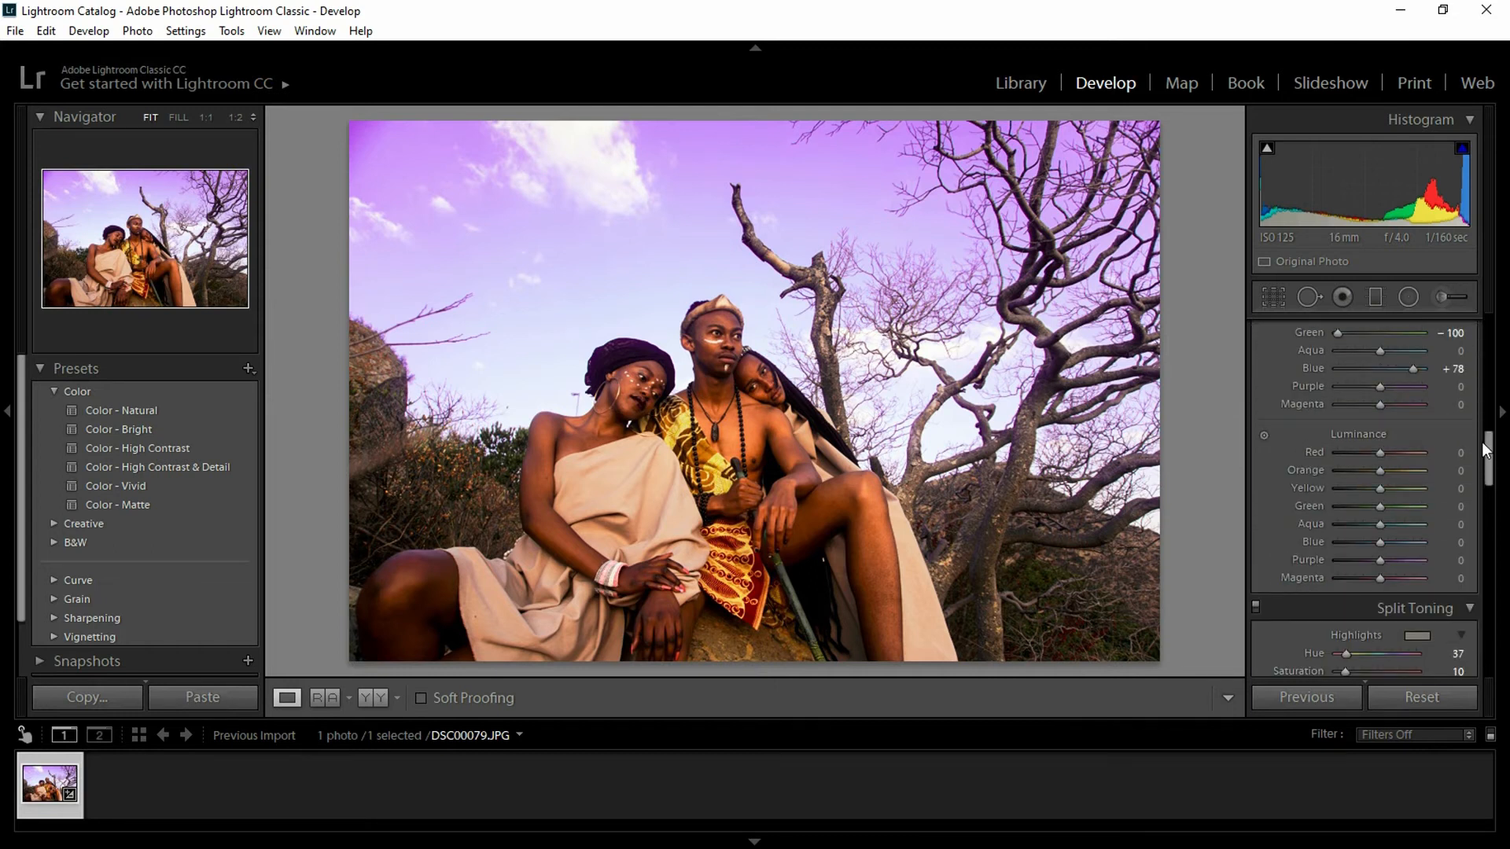
drag(1486, 450, 1479, 393)
- Draw a large radial filter across the image, reposition and stretch it, and lower its Exposure
click(1409, 298)
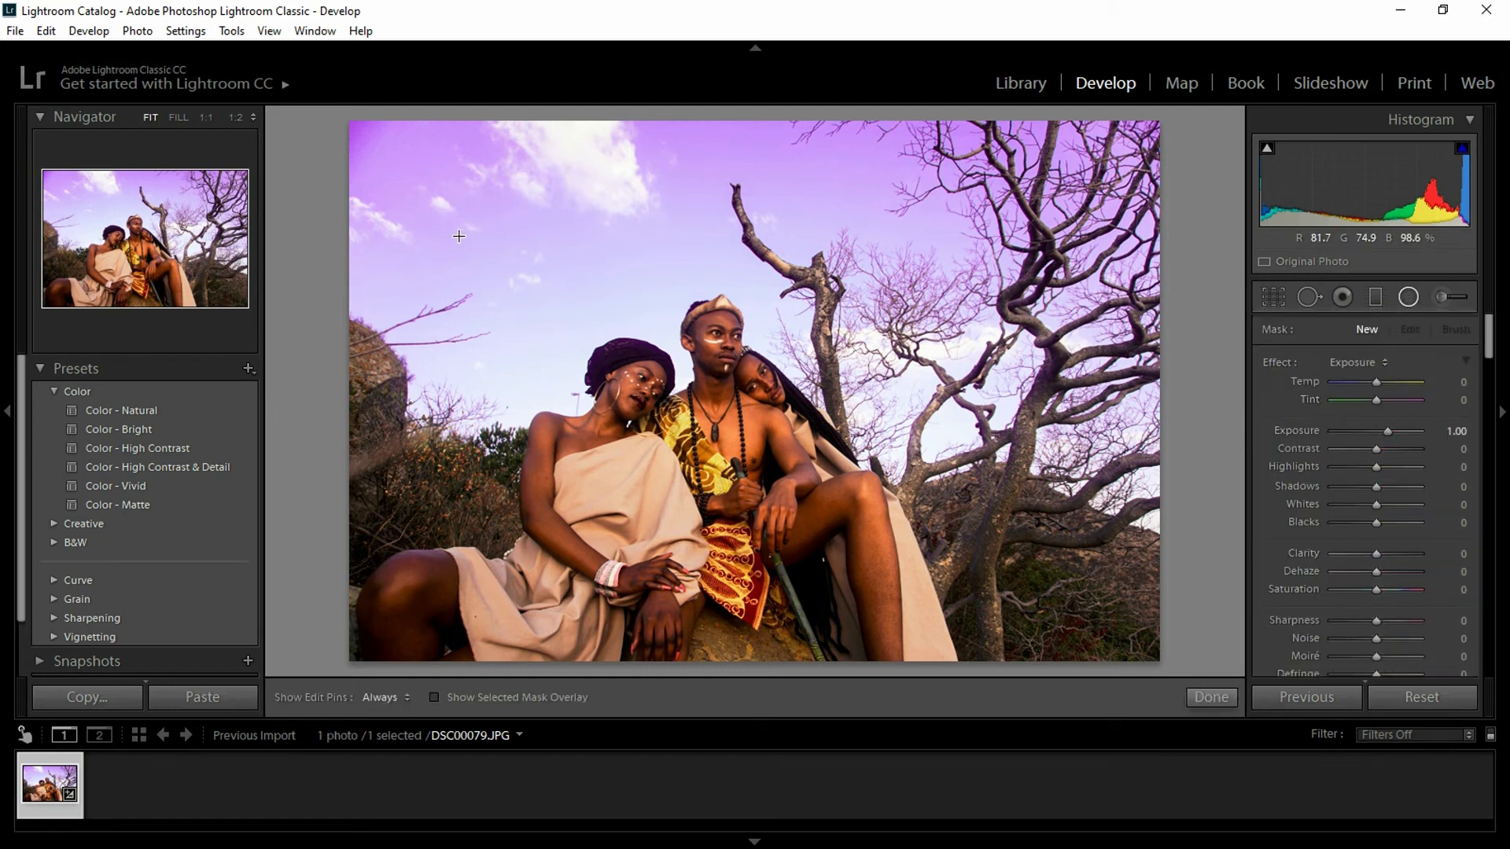
drag(458, 236, 906, 516)
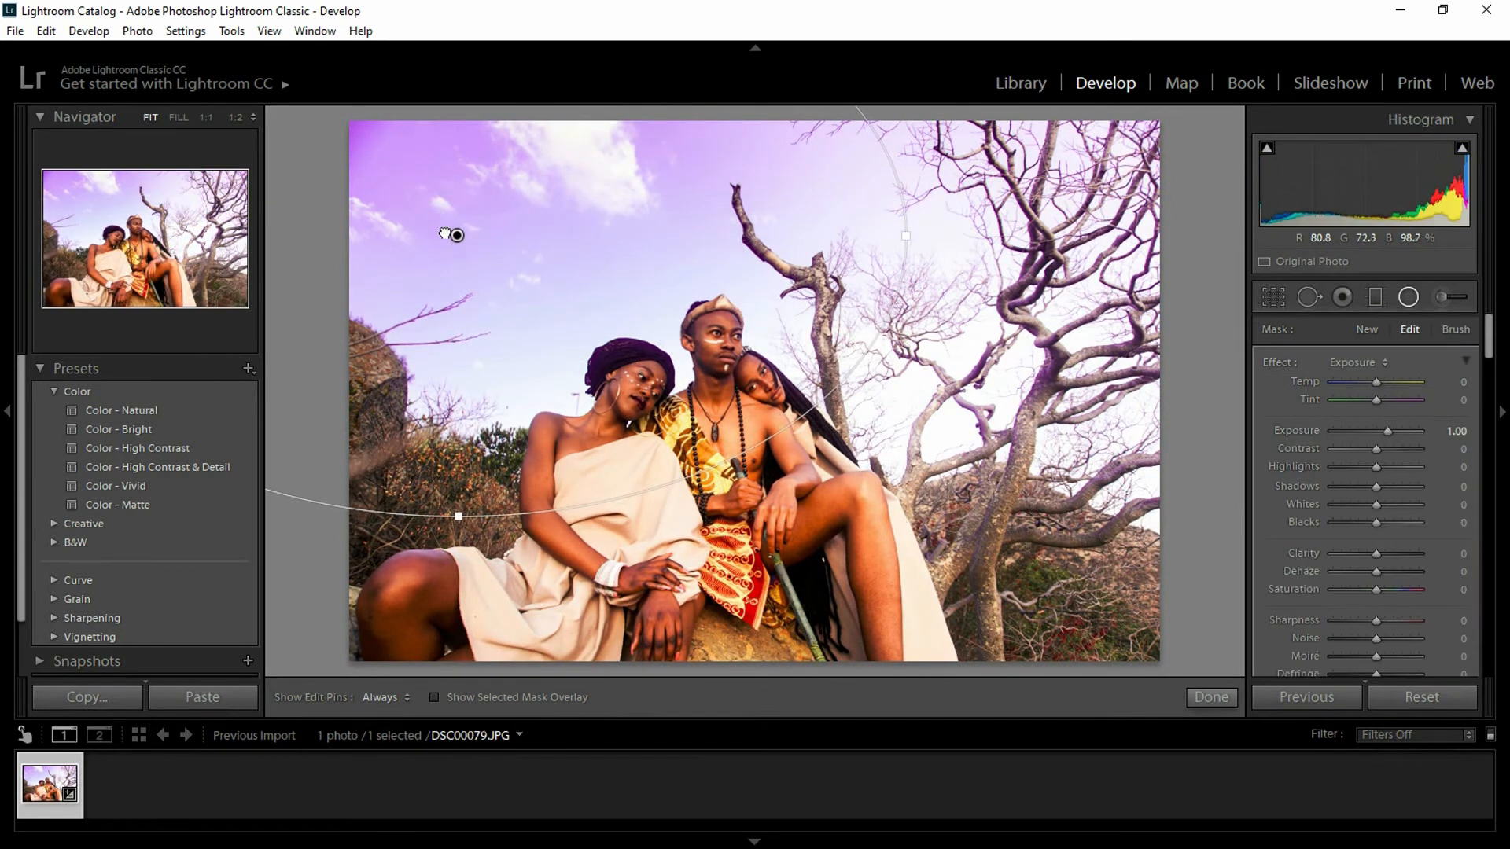
drag(457, 235, 741, 212)
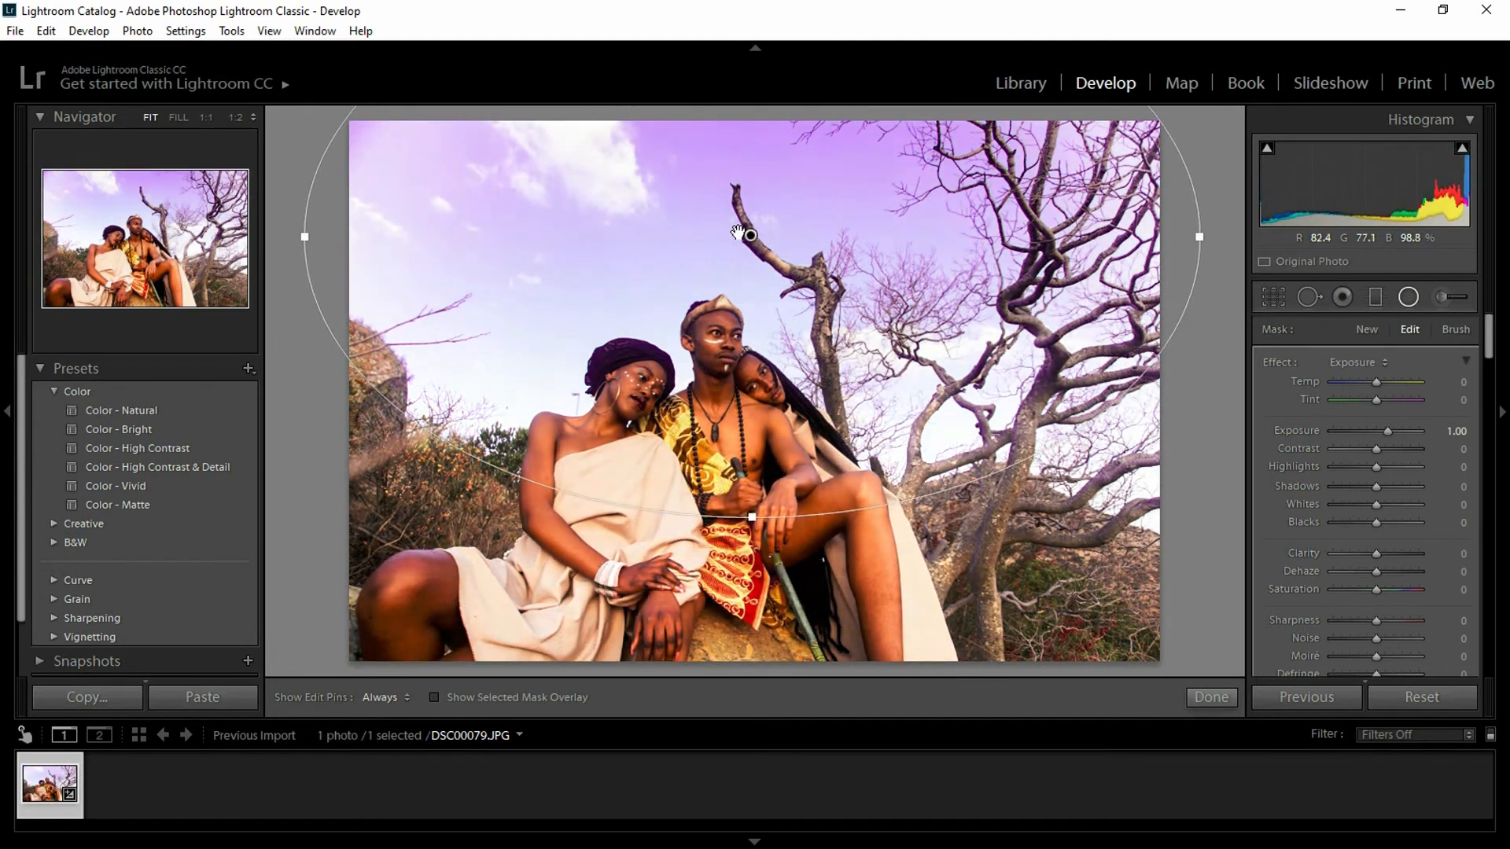
drag(752, 517, 753, 607)
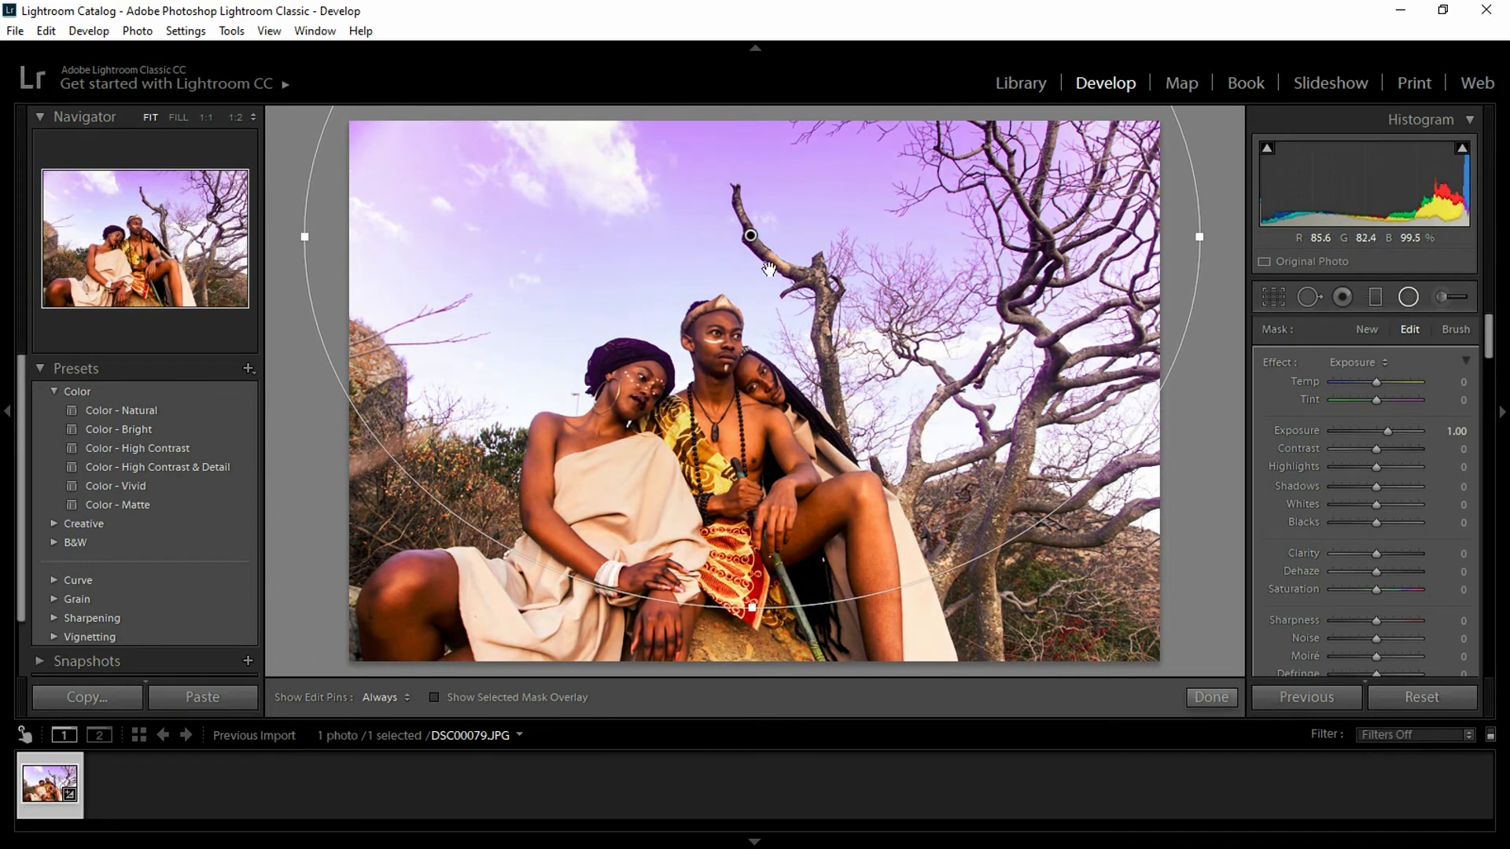
drag(776, 260, 730, 509)
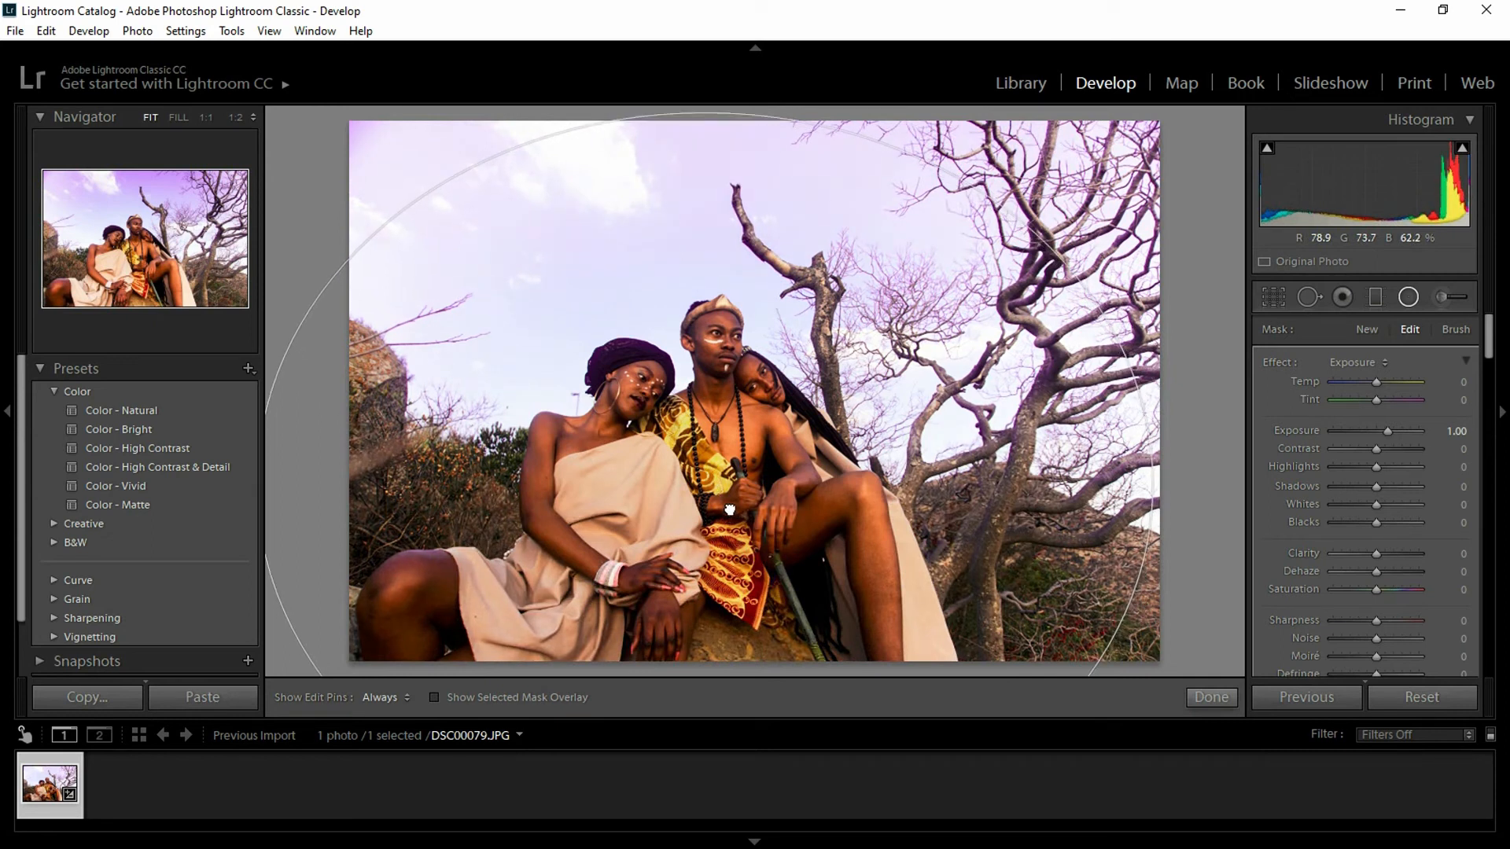
drag(730, 510, 728, 512)
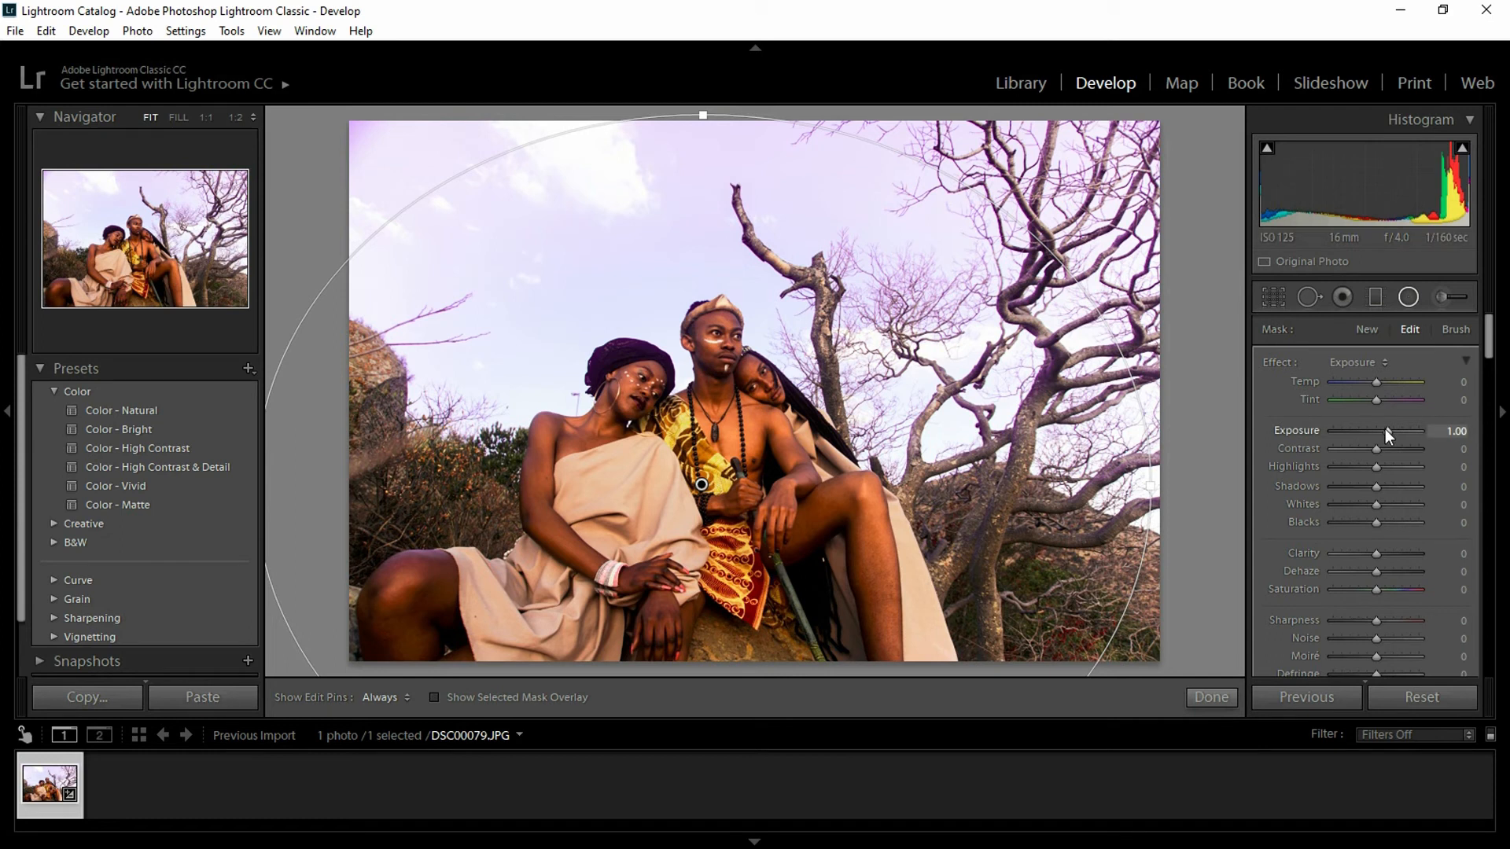
drag(1381, 428, 1366, 432)
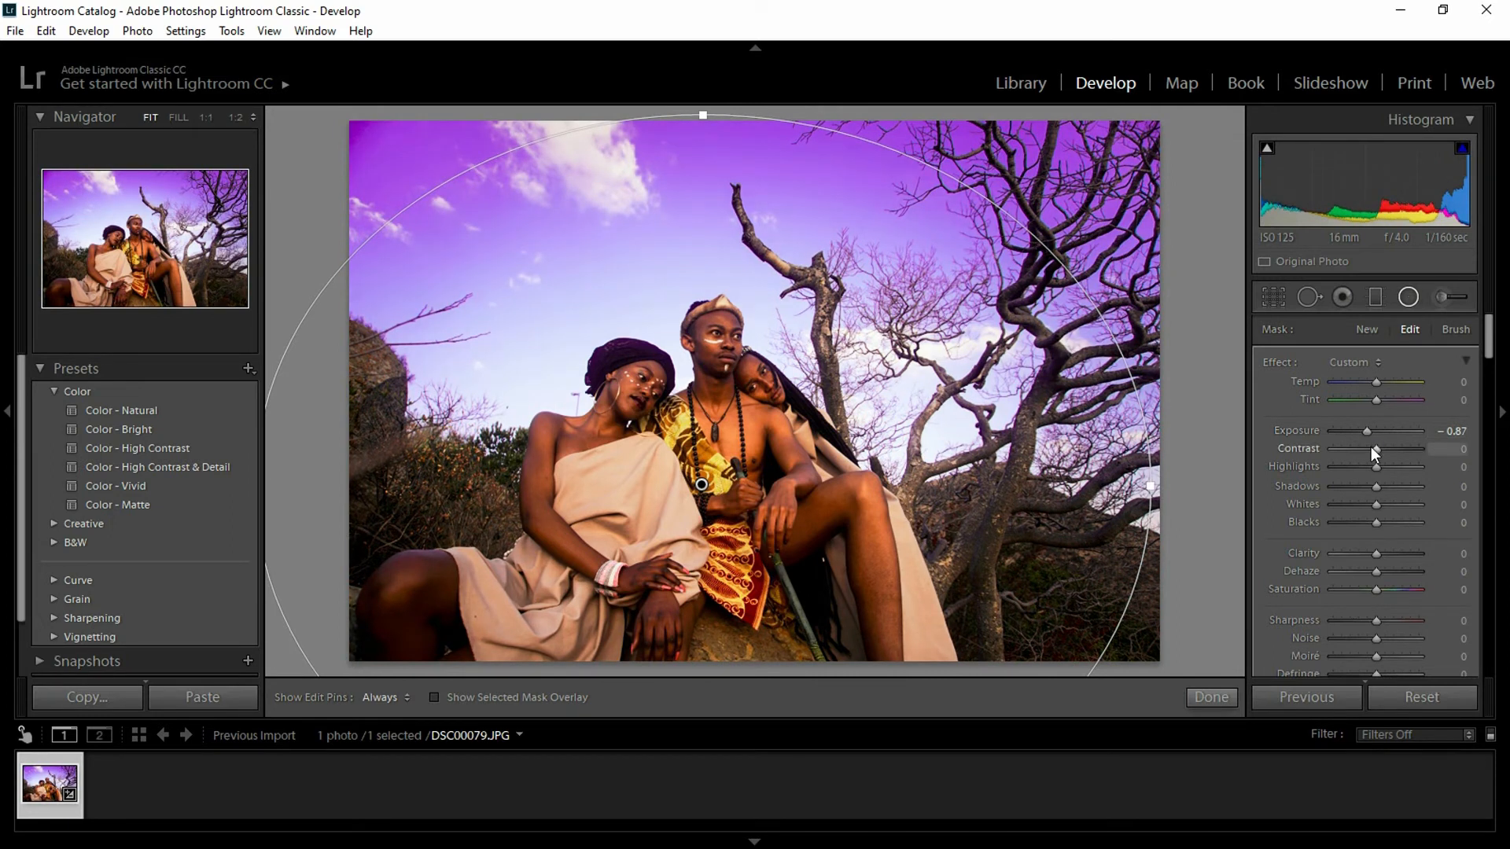
- Give the radial filter Exposure -0.61, Contrast 22 and Shadows -33
drag(1376, 450, 1388, 450)
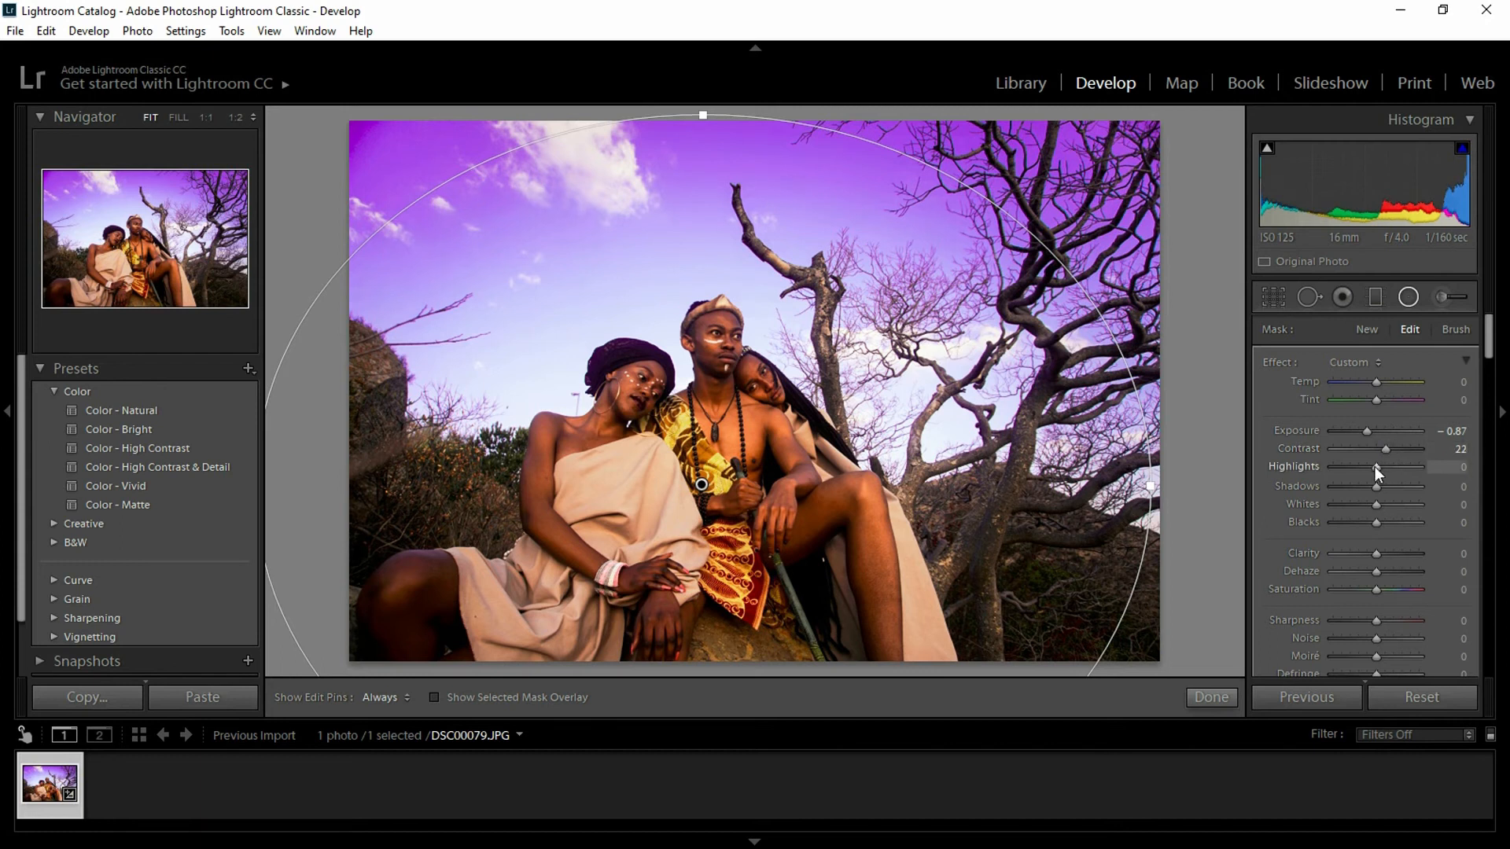
mouse_move(1377, 486)
mouse_down()
mouse_move(1394, 486)
mouse_move(1377, 486)
mouse_up()
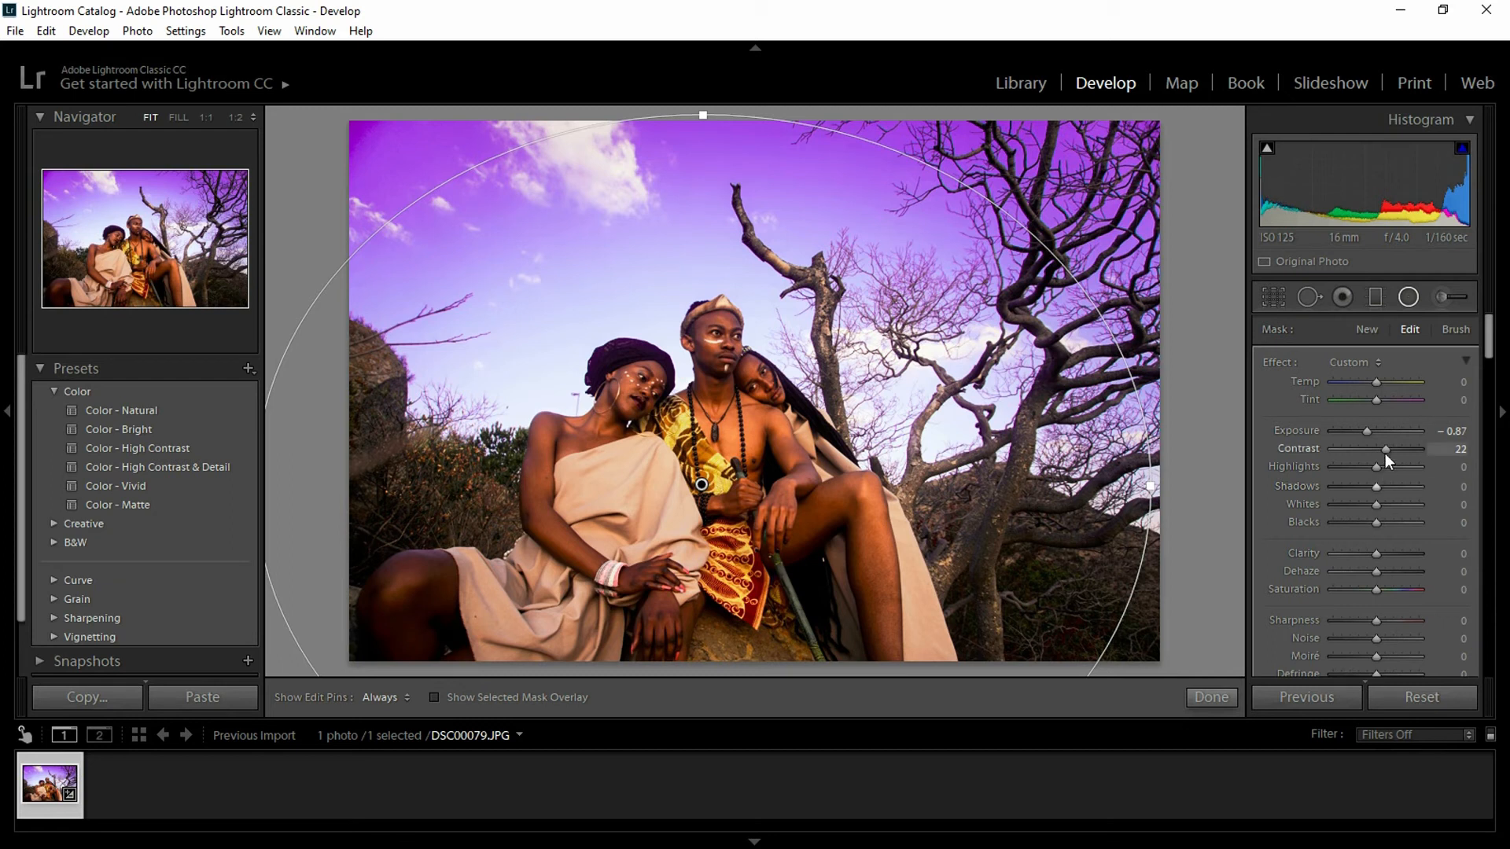
drag(1367, 430, 1371, 429)
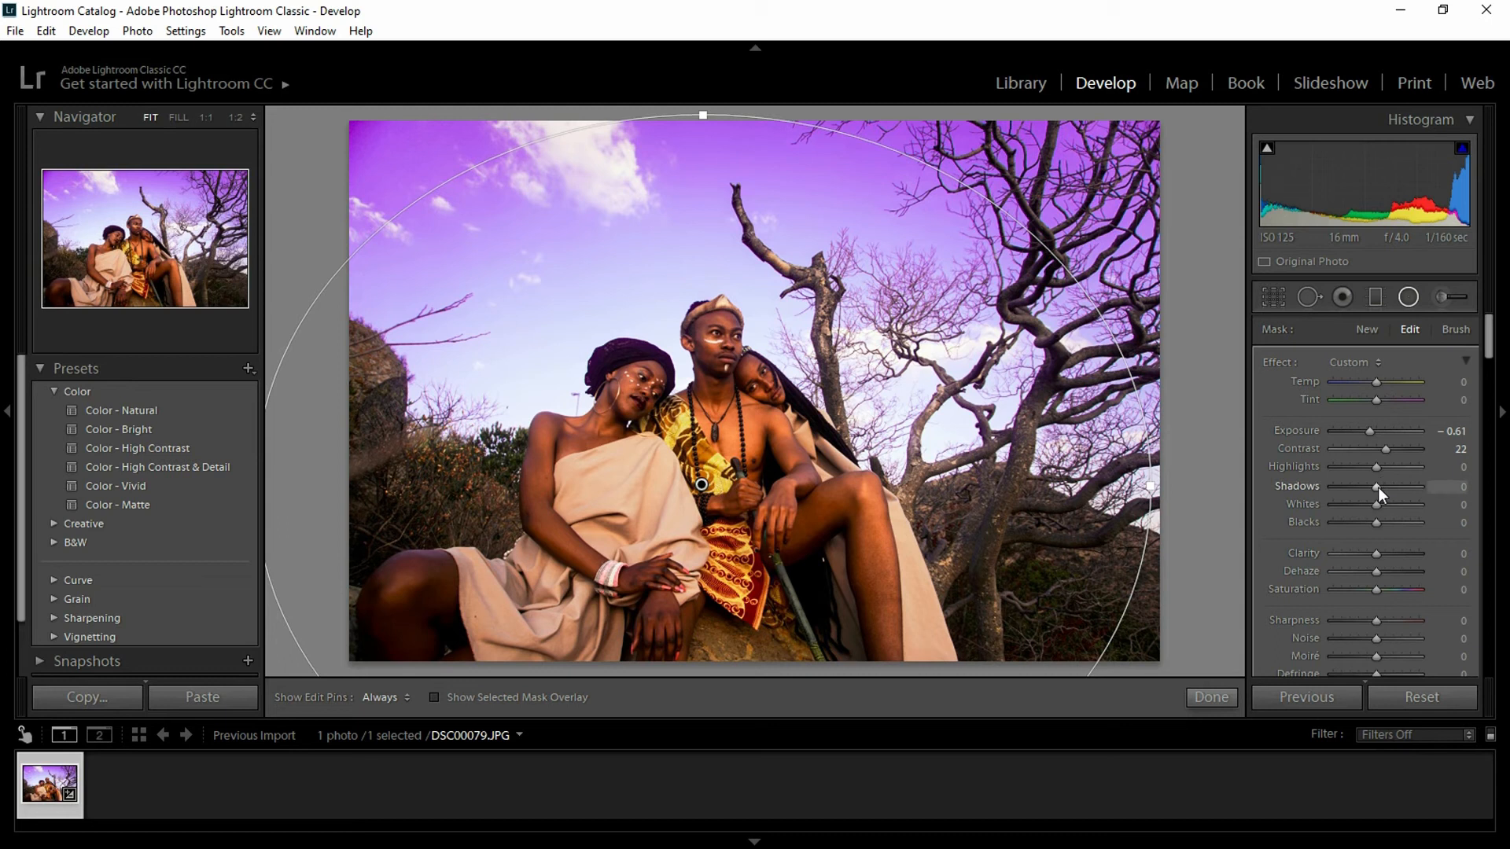
drag(1381, 487, 1367, 489)
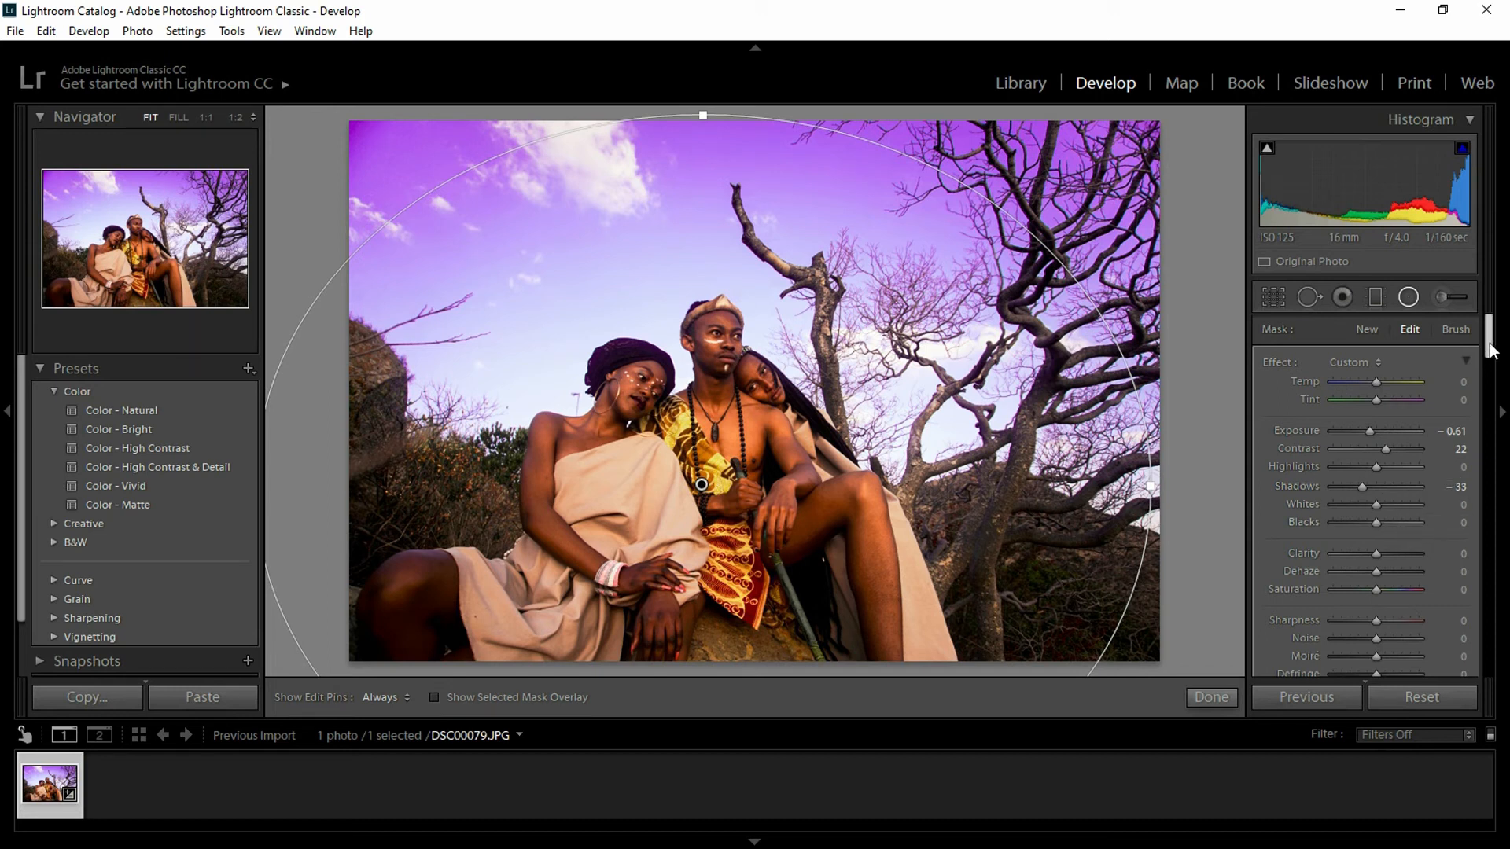
drag(1492, 350, 1494, 356)
scroll(1490, 352, down, 1)
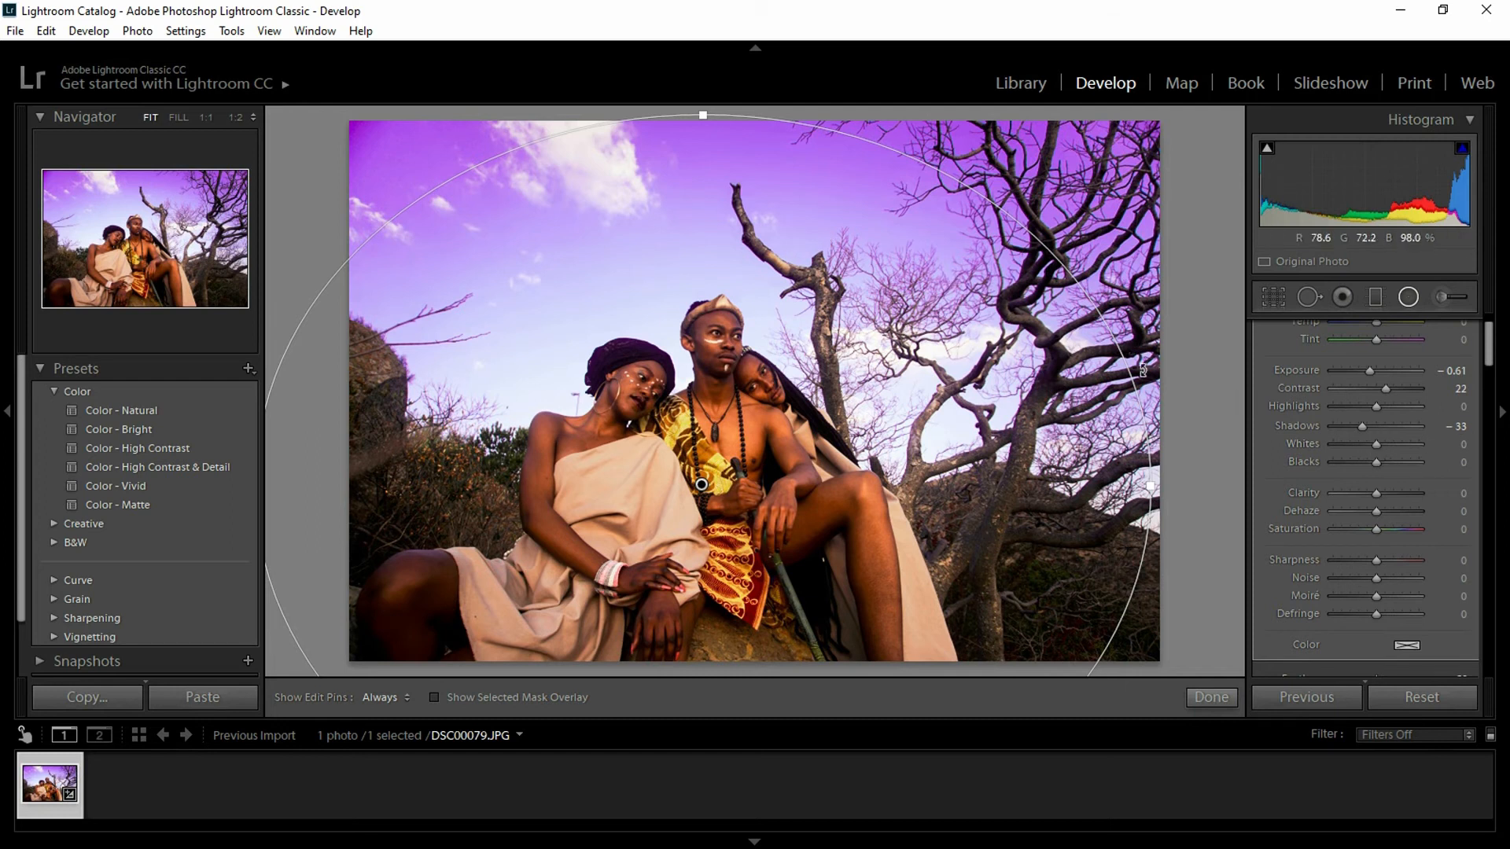
drag(1492, 351, 1488, 330)
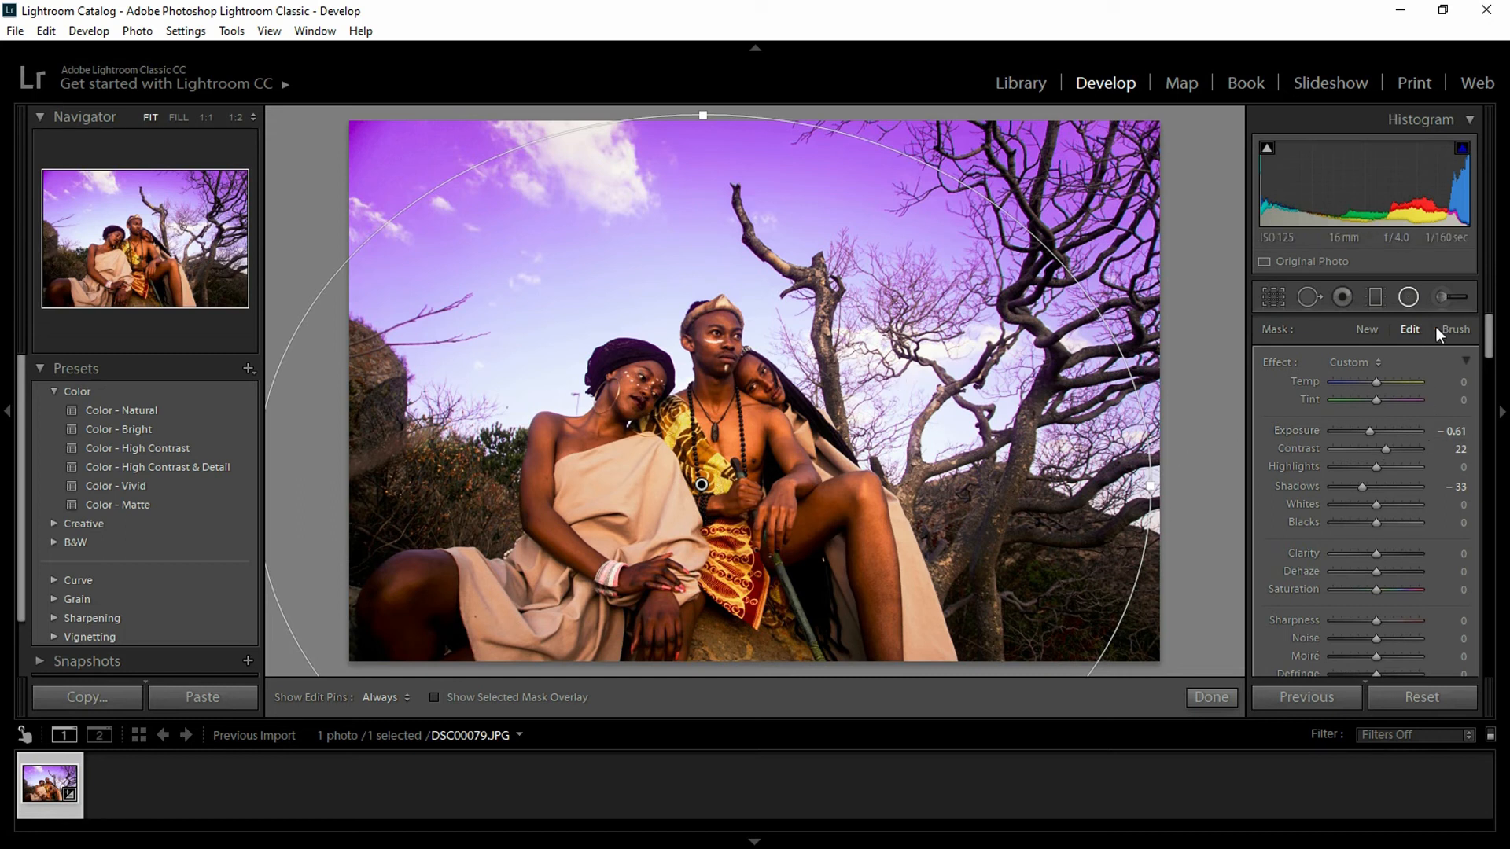
- Switch the radial filter mask to Brush and enlarge the brush to size 20
click(1456, 329)
drag(1489, 337, 1495, 384)
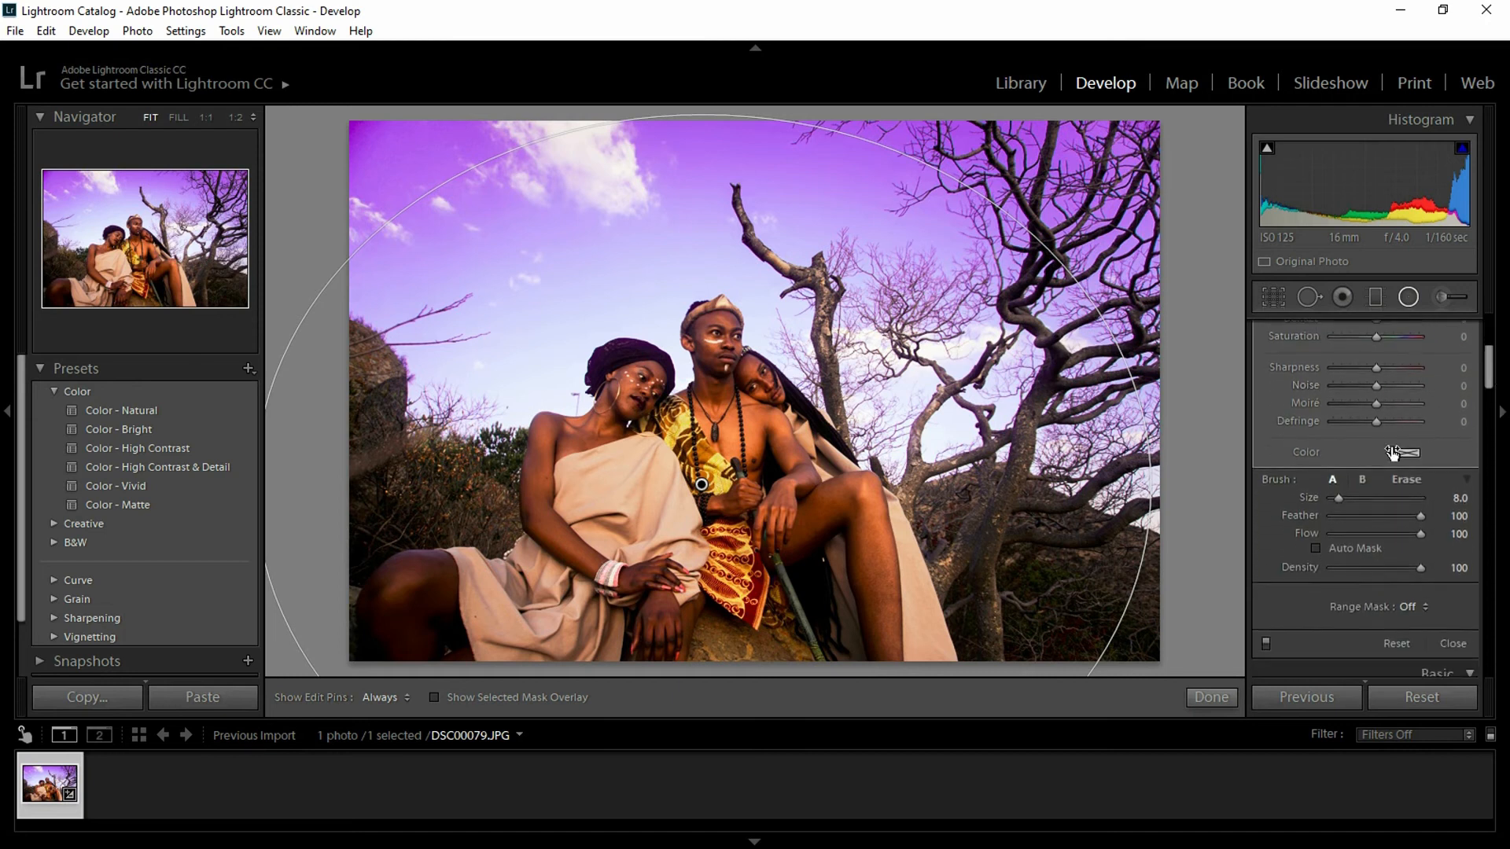
drag(1339, 497, 1357, 499)
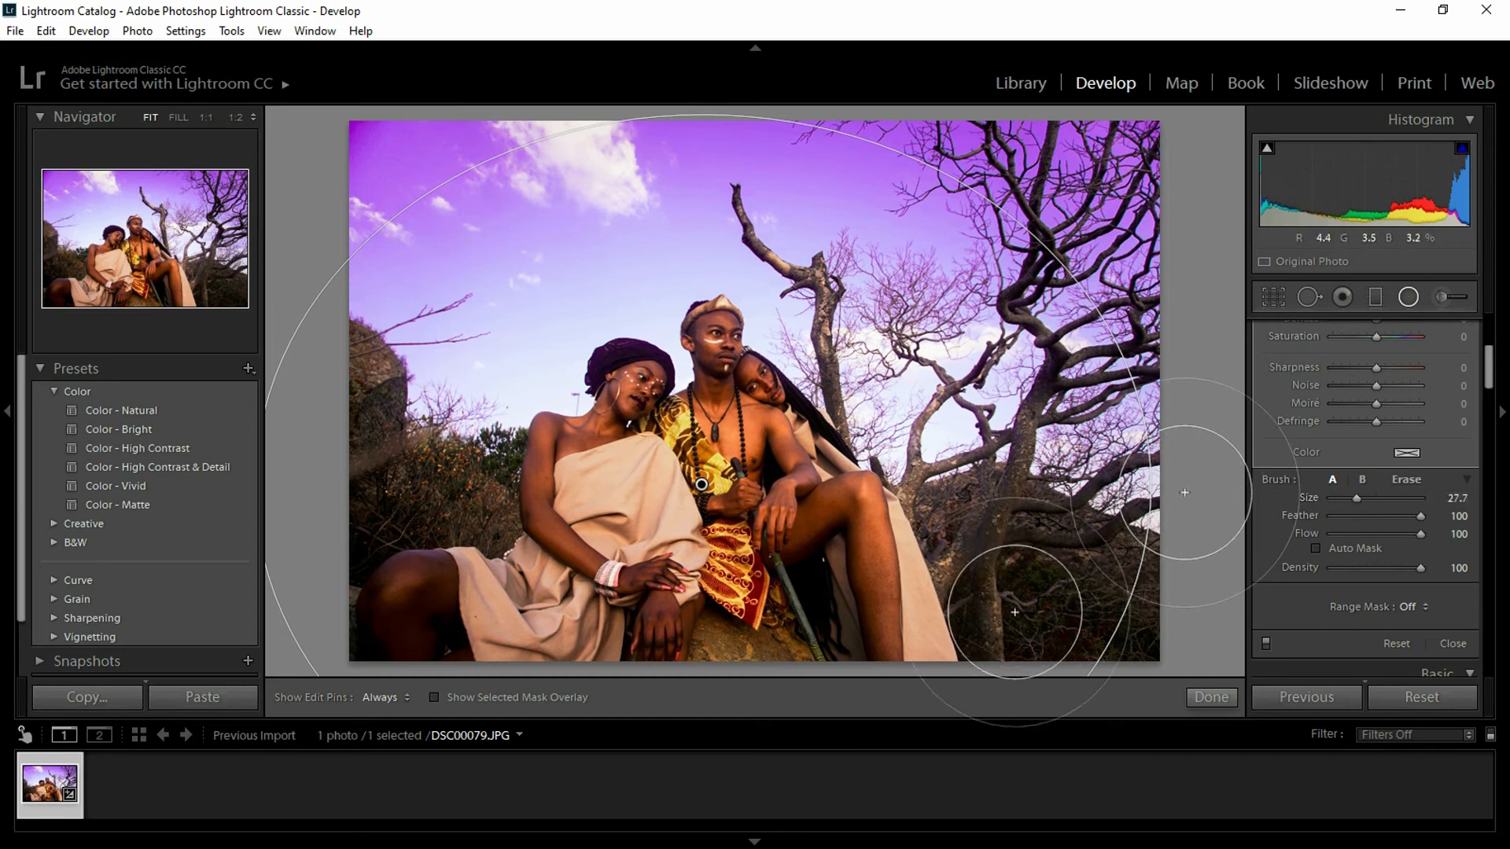
key(h)
- Brush the darkening over the lower-right tree, the left bushes and rock, and the sky
mouse_move(1017, 598)
mouse_down()
mouse_move(977, 515)
mouse_move(972, 442)
mouse_move(993, 435)
mouse_up()
mouse_move(448, 471)
mouse_down()
mouse_move(422, 448)
mouse_move(430, 420)
mouse_up()
drag(594, 148, 903, 164)
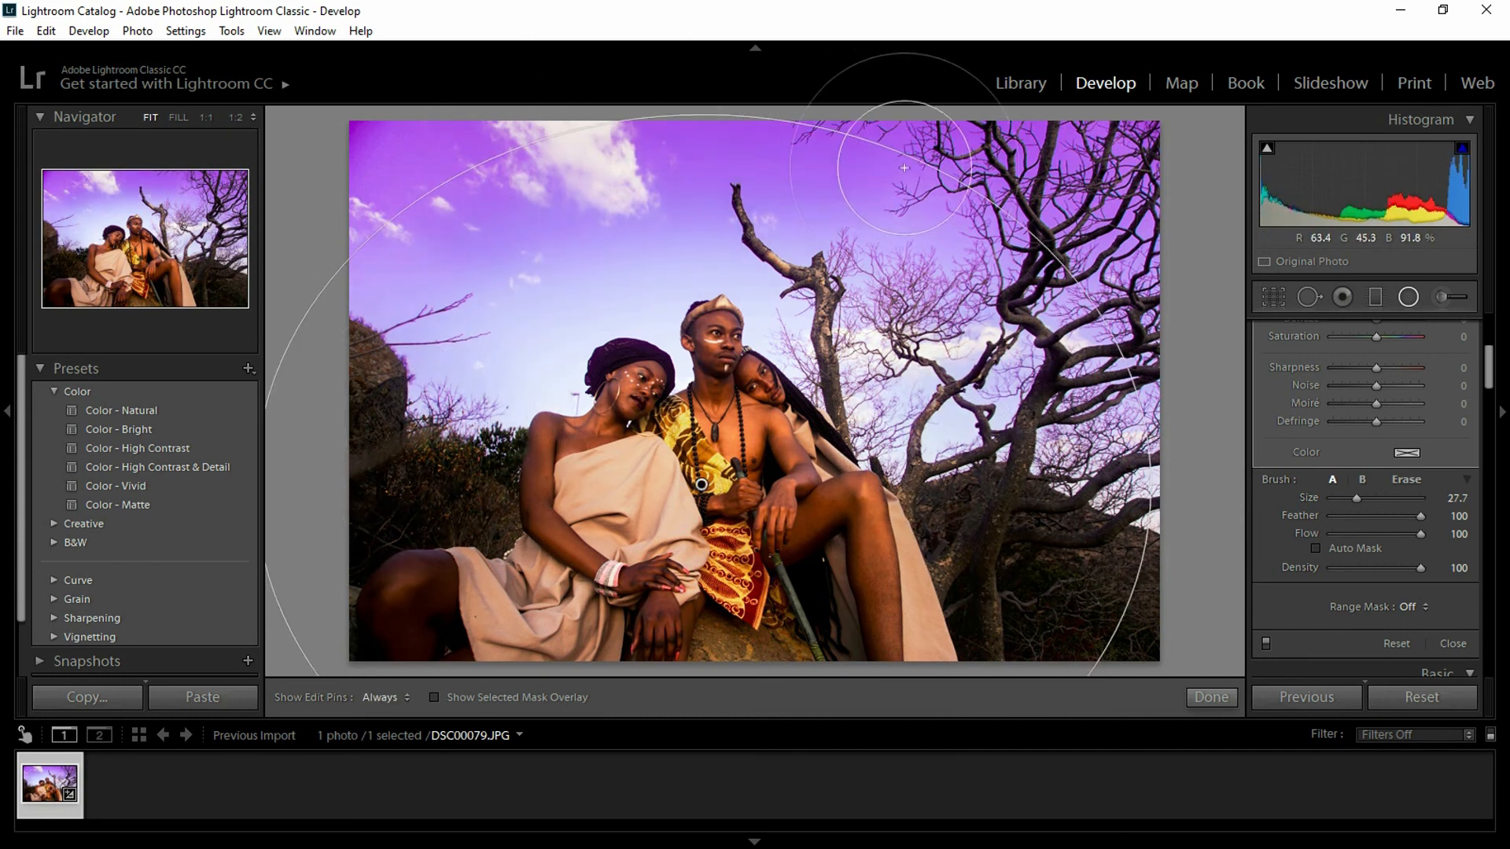
mouse_move(528, 311)
mouse_down()
mouse_move(436, 401)
mouse_move(636, 268)
mouse_move(777, 272)
mouse_move(762, 321)
mouse_move(817, 303)
mouse_move(865, 331)
mouse_move(864, 461)
mouse_up()
scroll(796, 264, down, 5)
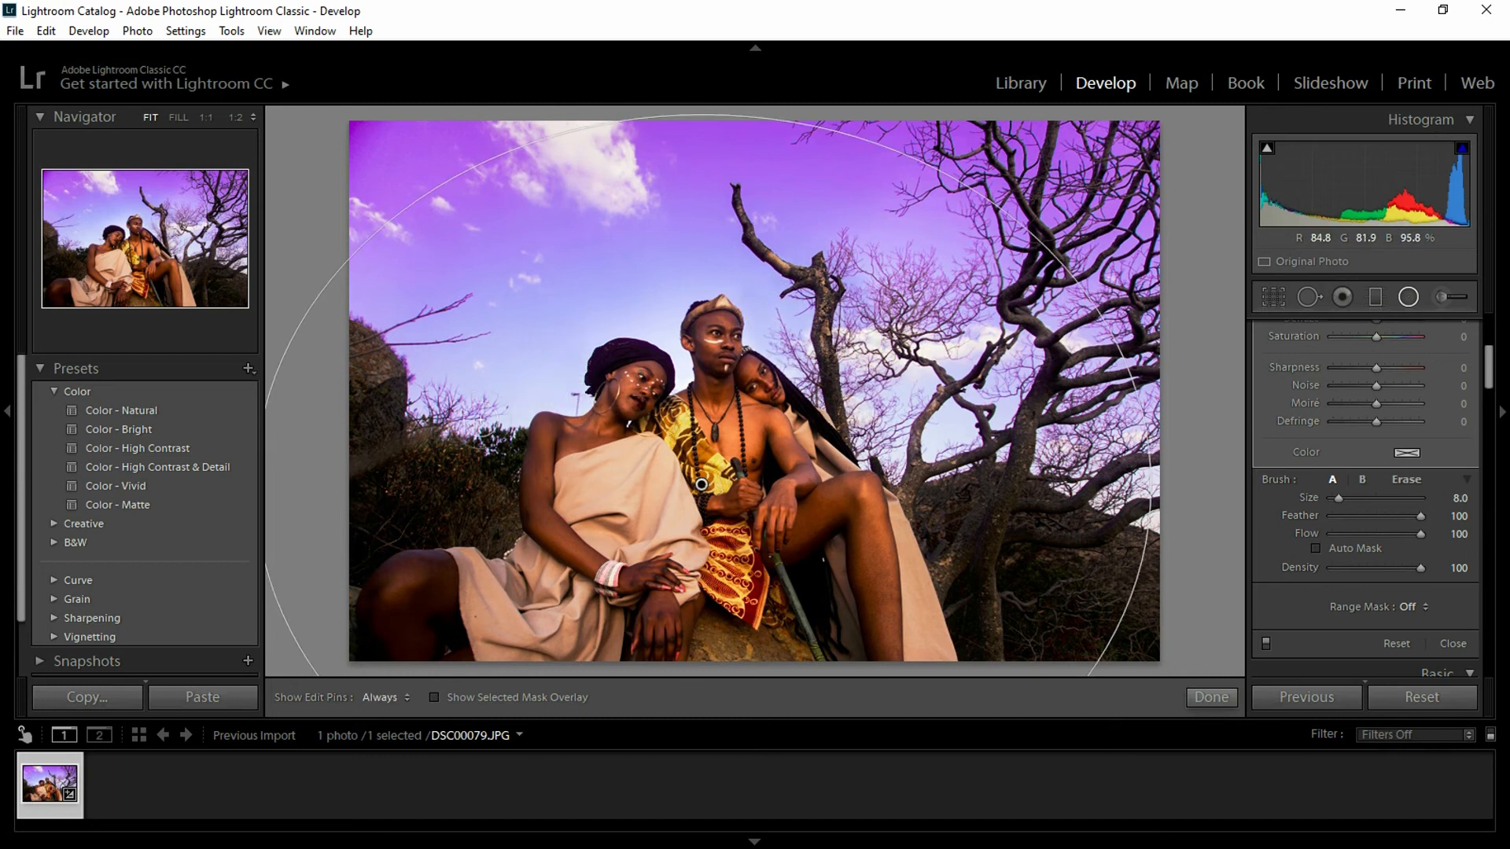
- Paint the sky above the woman's headwrap and undo the last brush stroke
click(512, 401)
click(632, 341)
scroll(650, 343, down, 1)
click(667, 339)
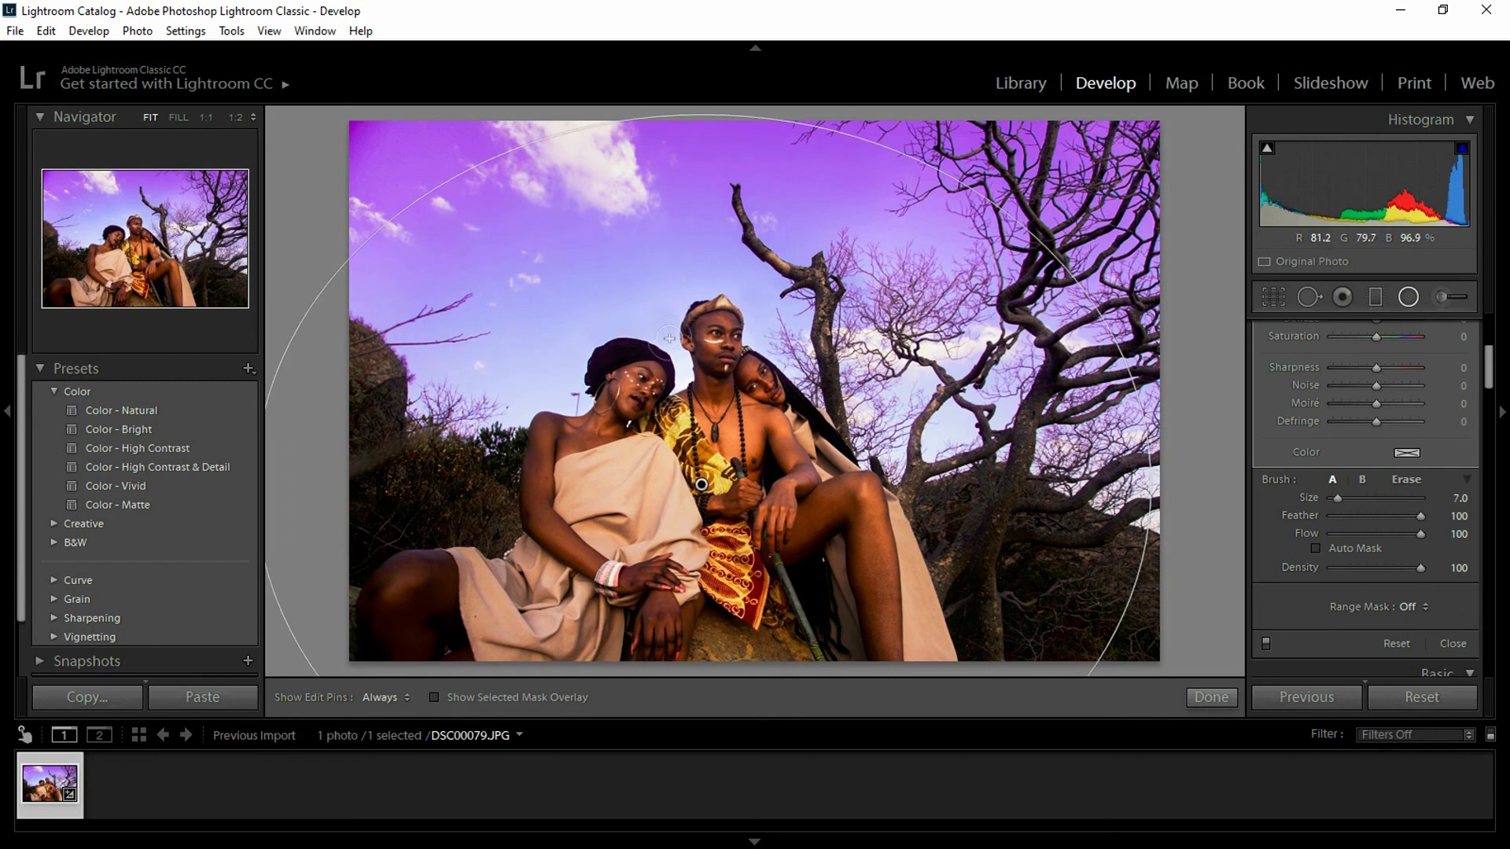
scroll(673, 347, down, 5)
key(h)
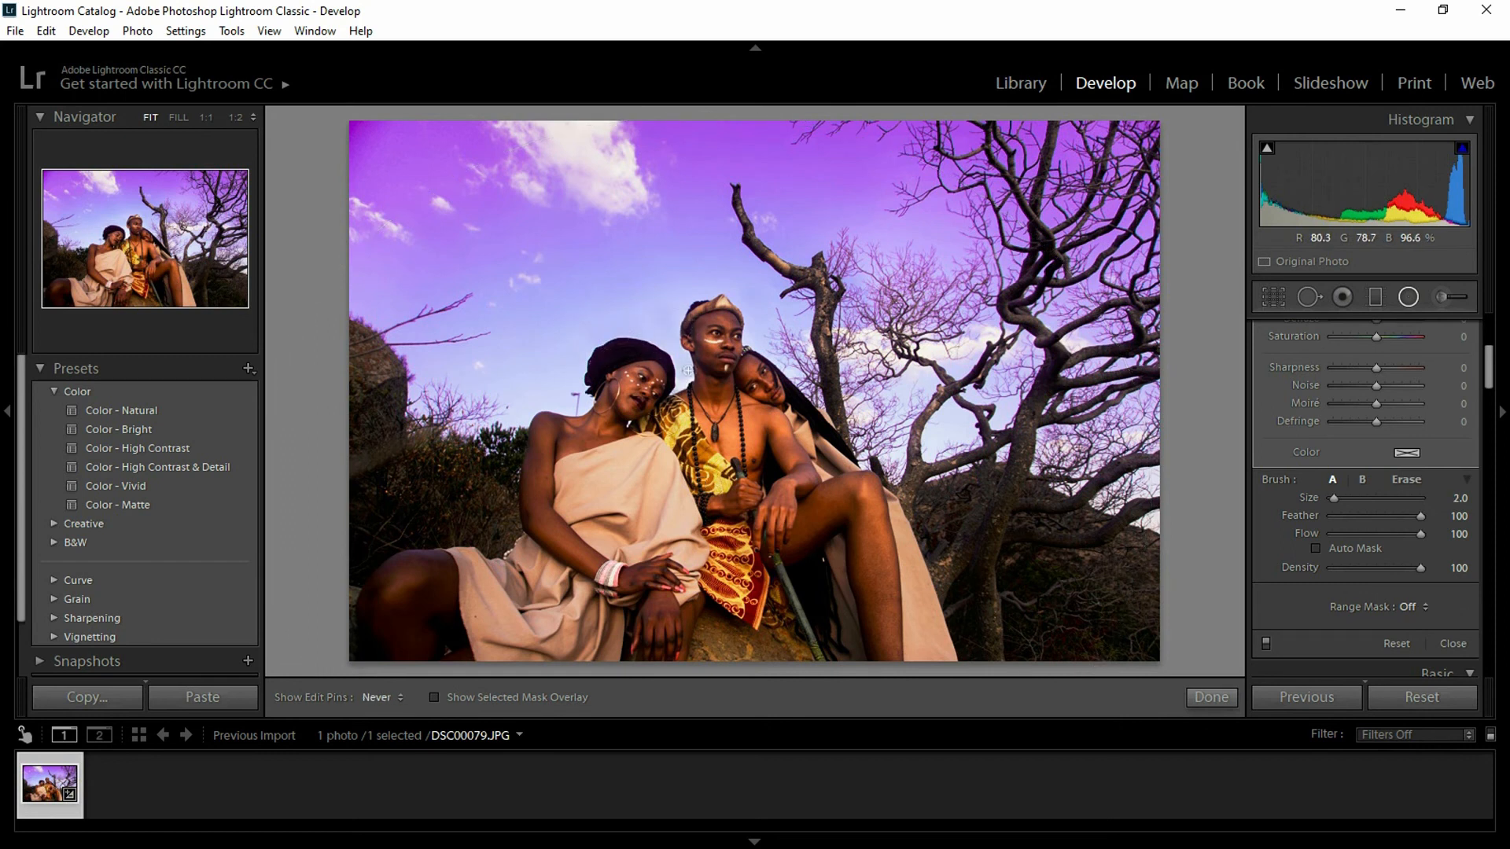
scroll(684, 314, up, 8)
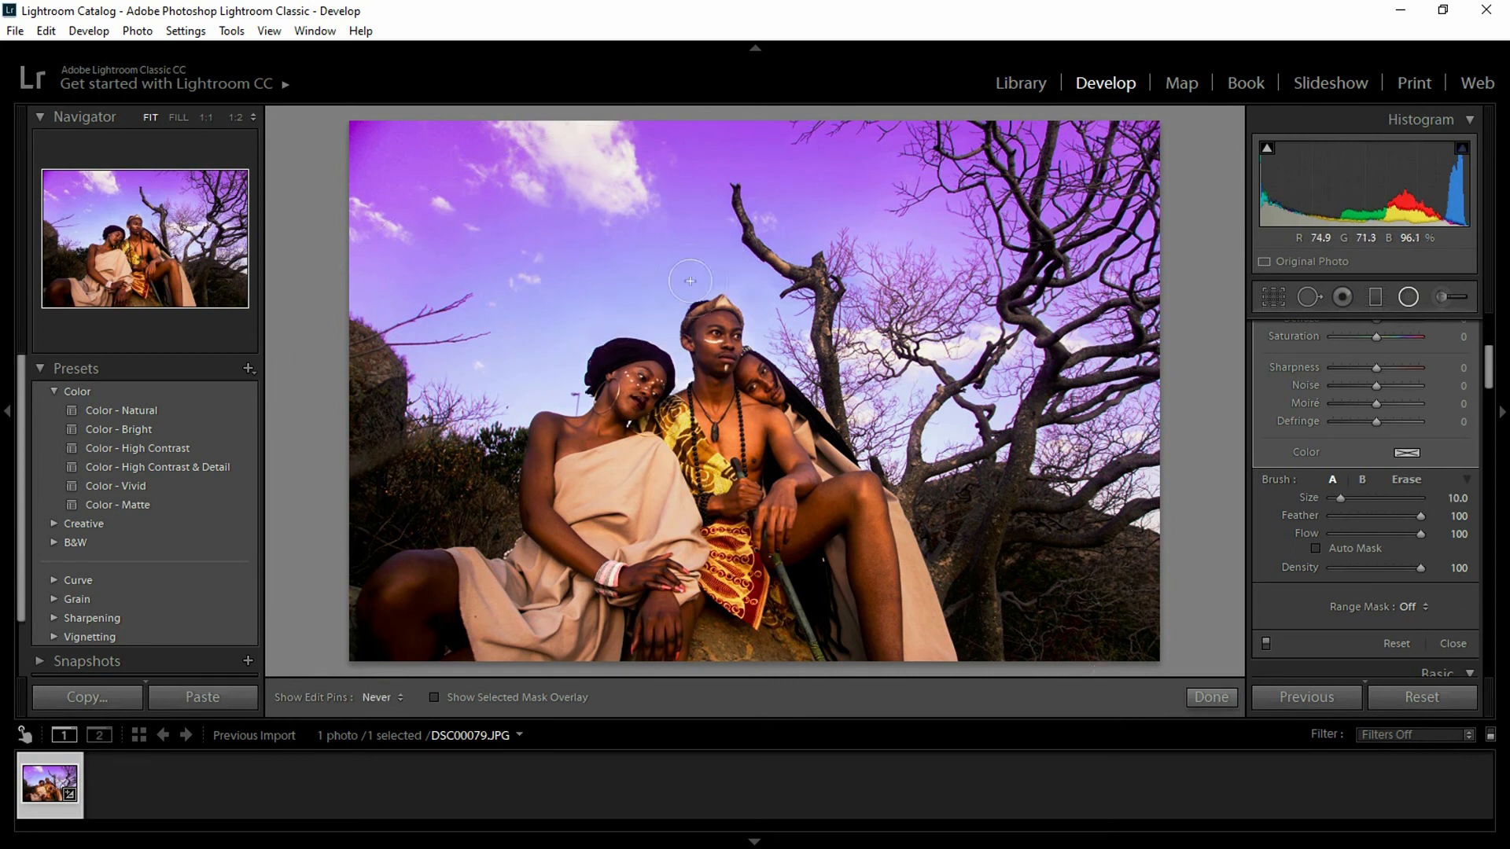
key(ctrl+z)
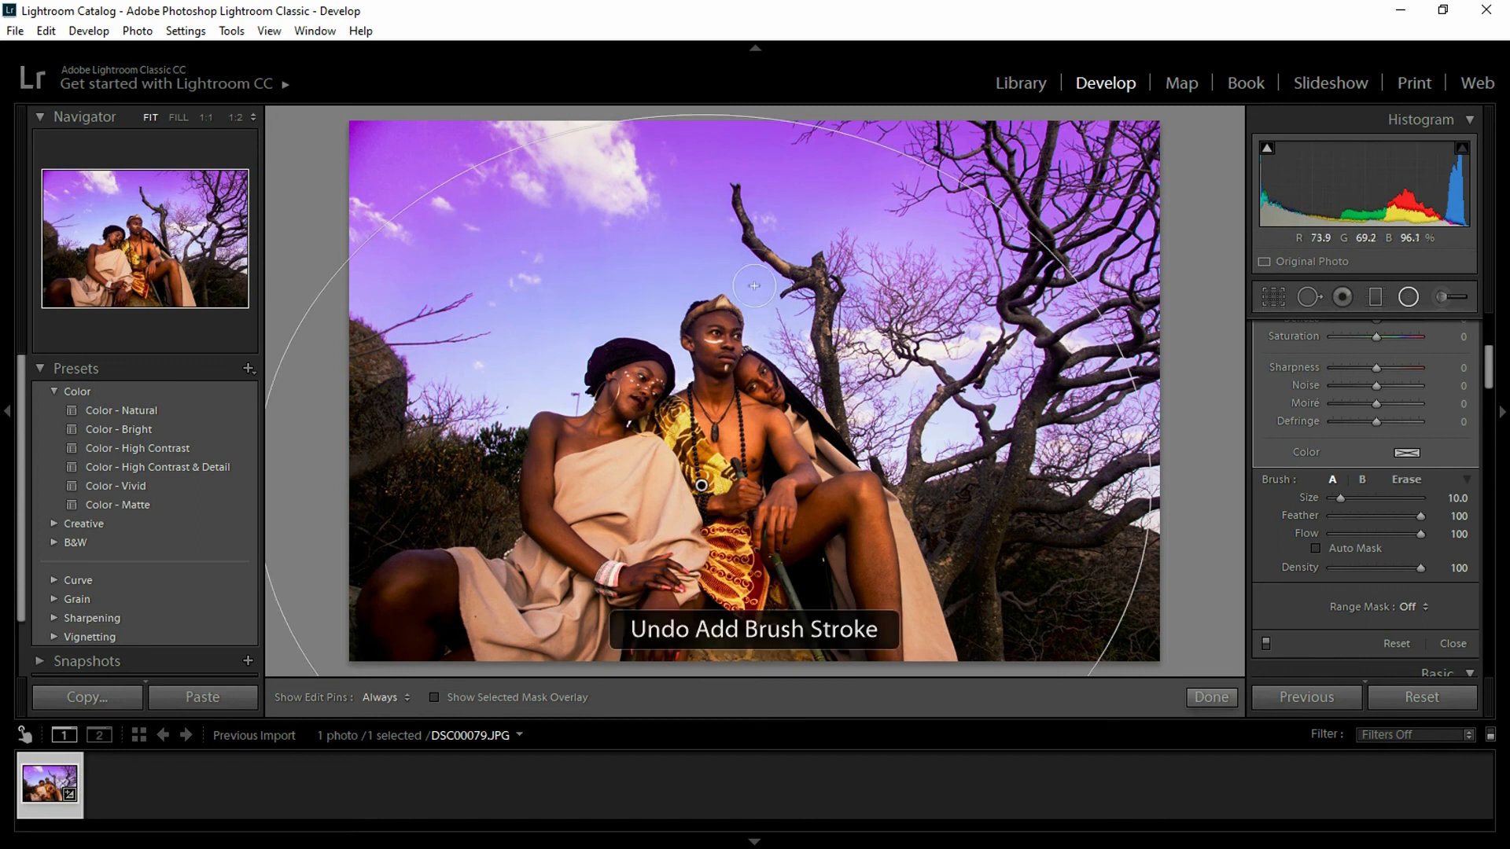
key(h)
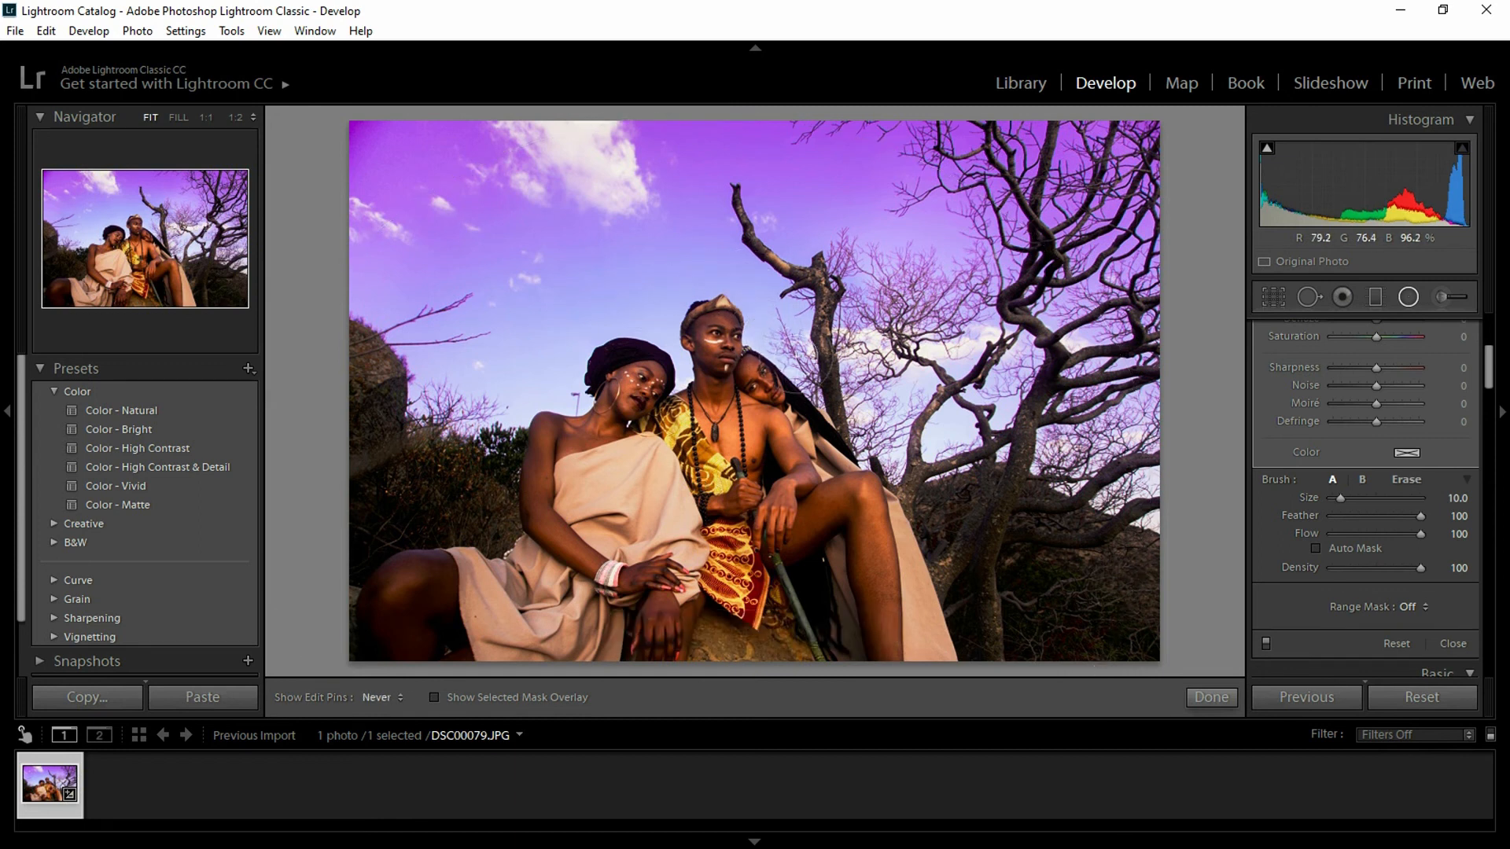
key(h)
scroll(844, 312, up, 10)
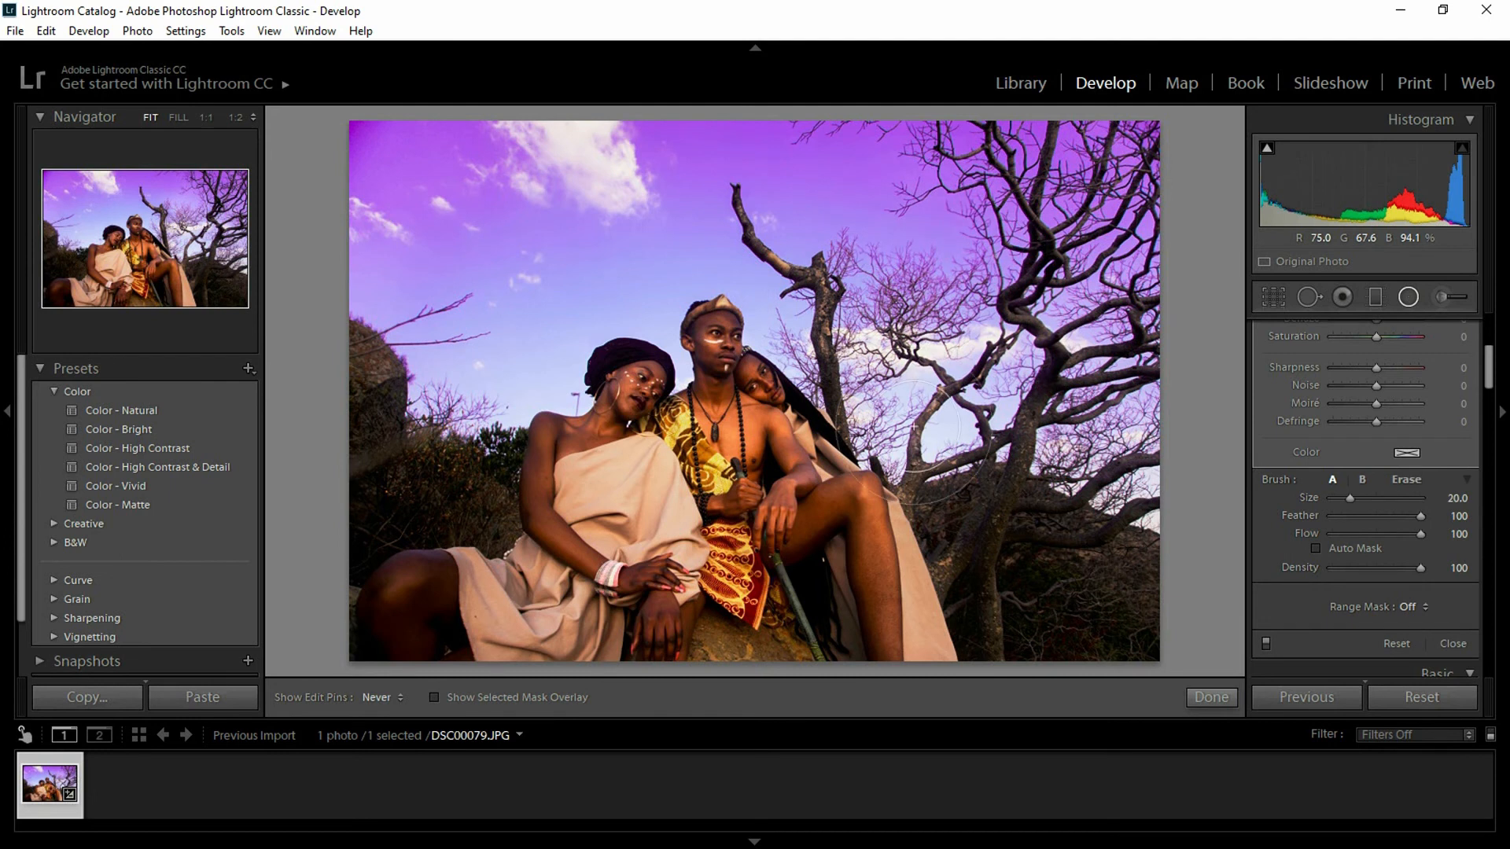
key(h)
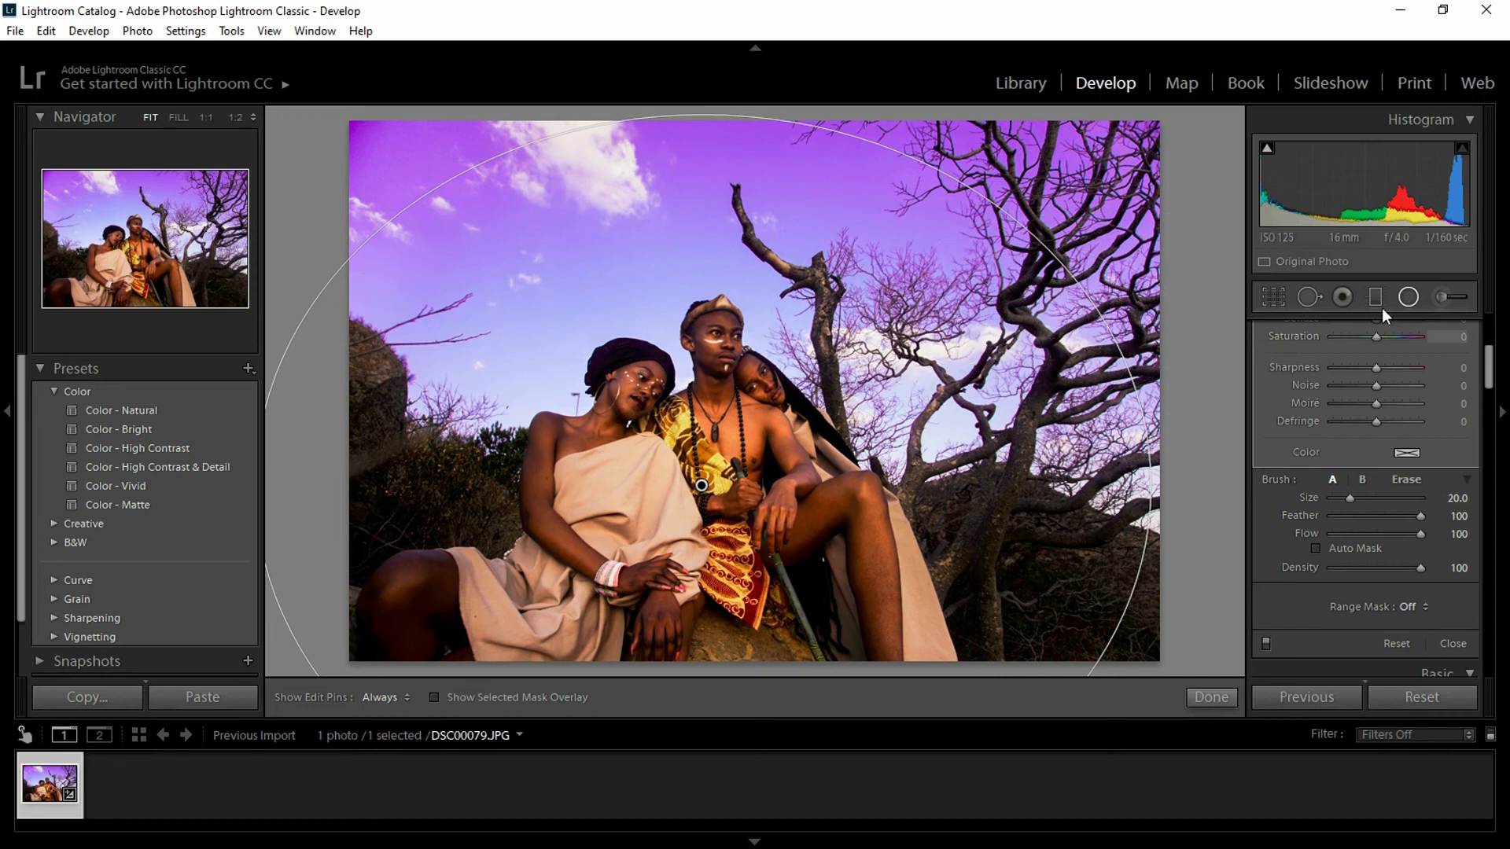
- Finish the radial filter, set Exposure to +0.24, and raise Blue saturation to +96
click(1408, 297)
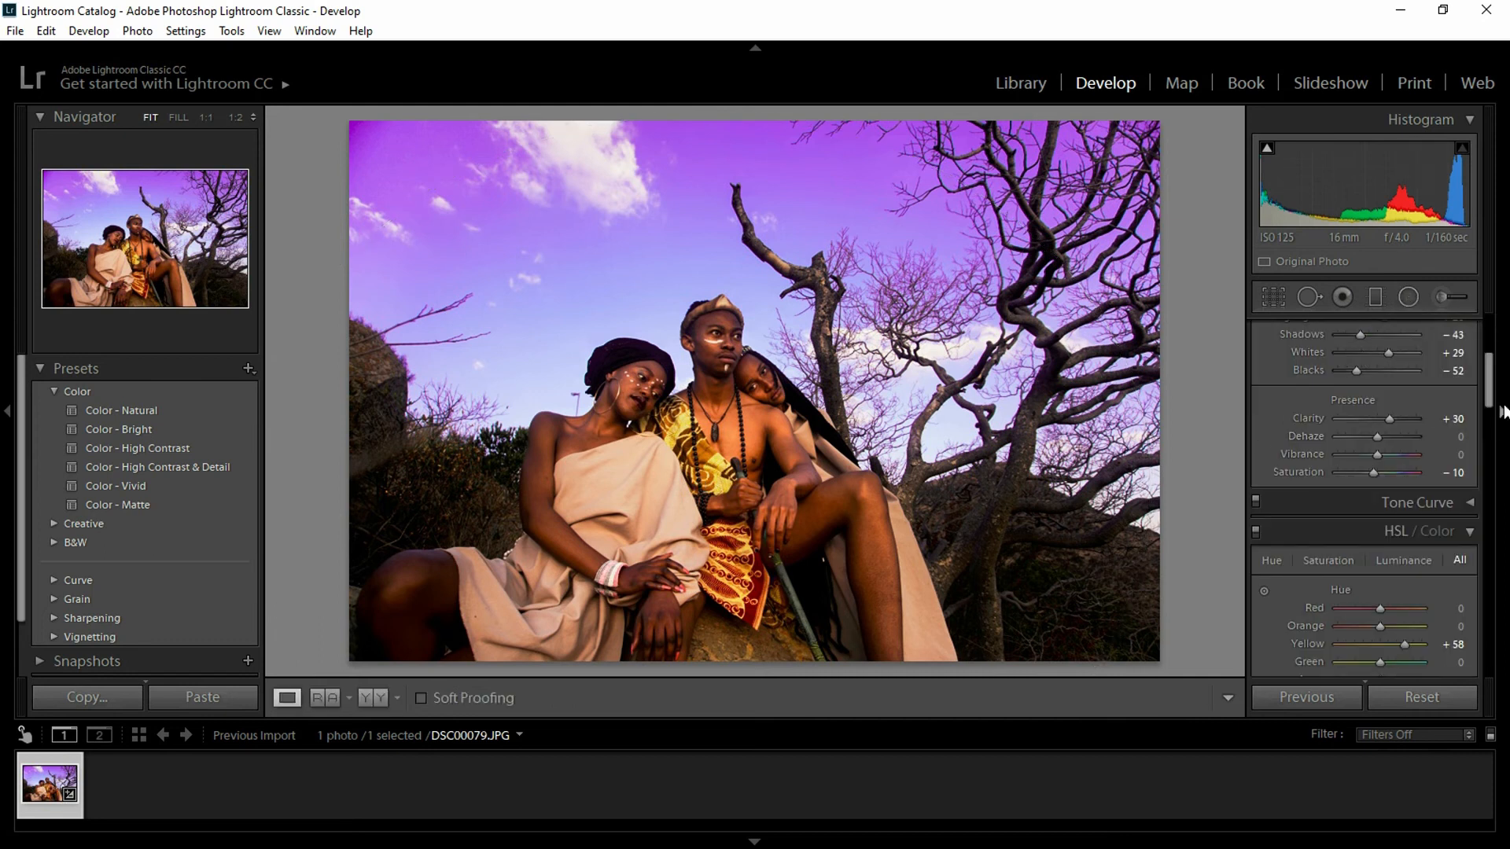
drag(1488, 400, 1491, 346)
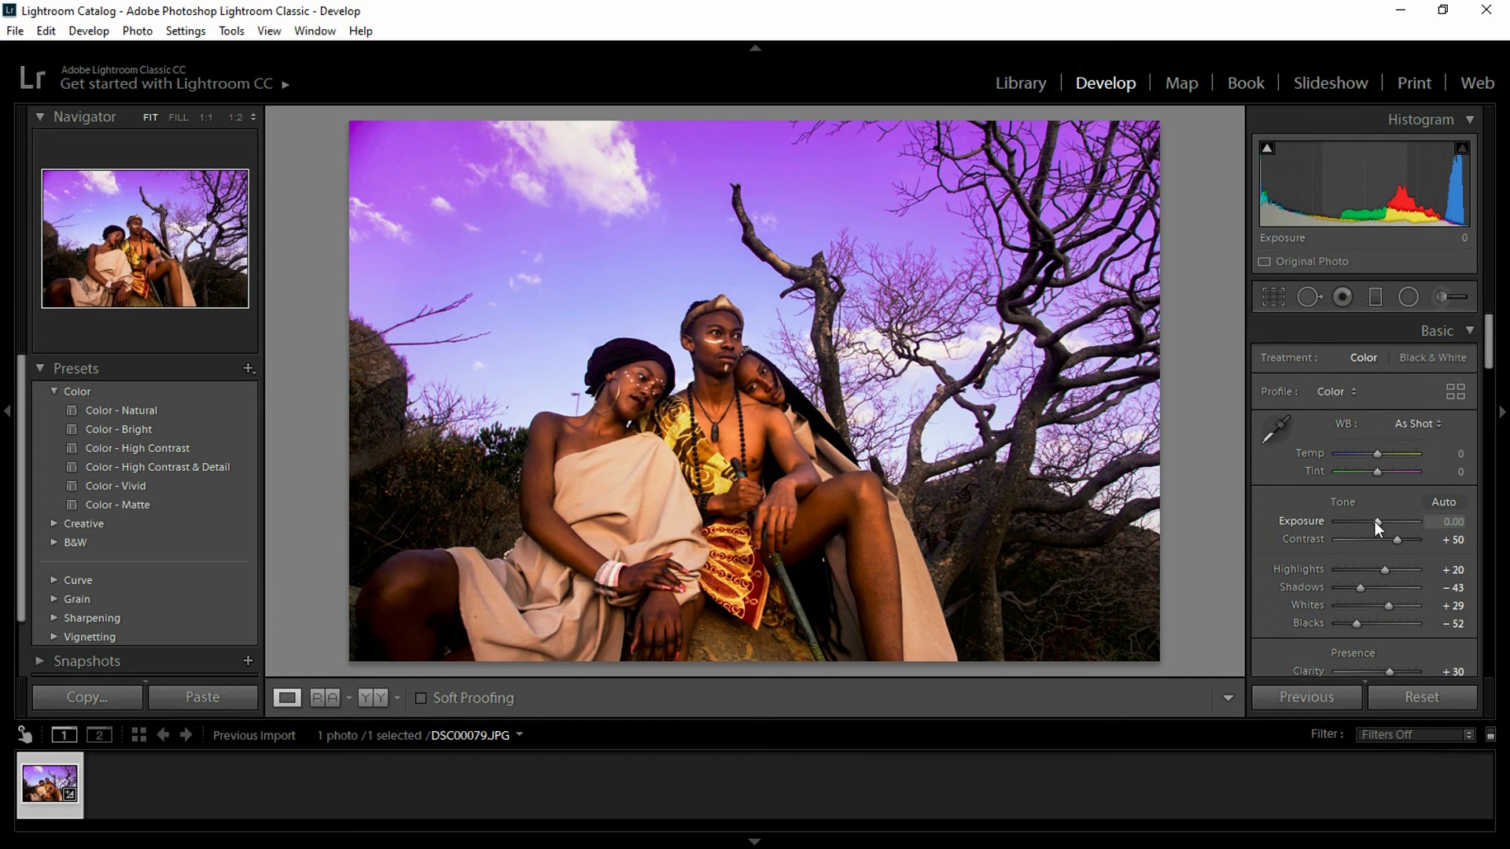
drag(1375, 522, 1376, 522)
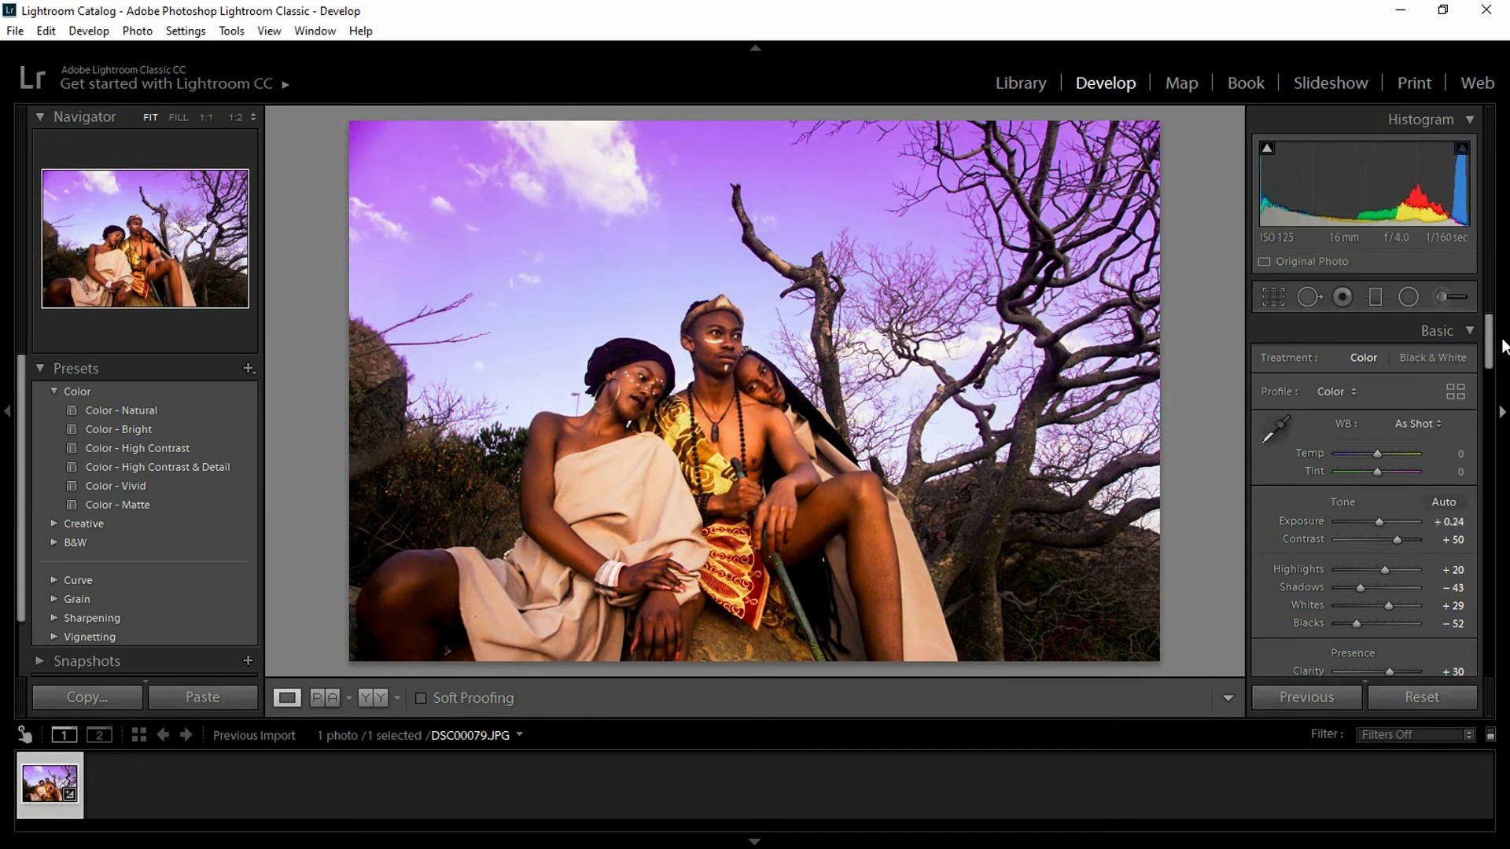
drag(1488, 338, 1499, 429)
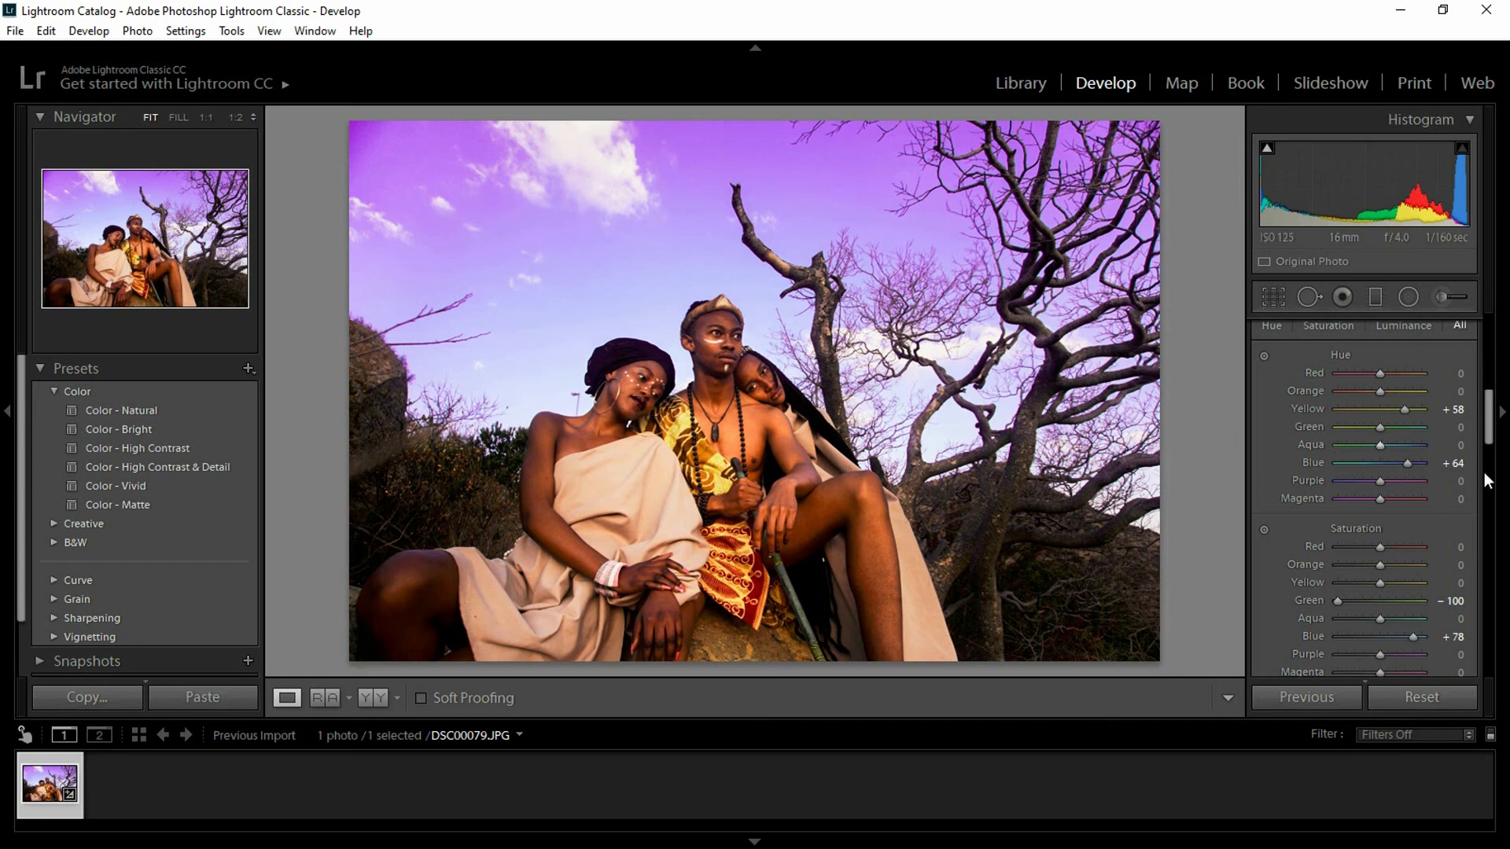
mouse_move(1492, 439)
mouse_down()
mouse_move(1497, 458)
mouse_move(1487, 434)
mouse_up()
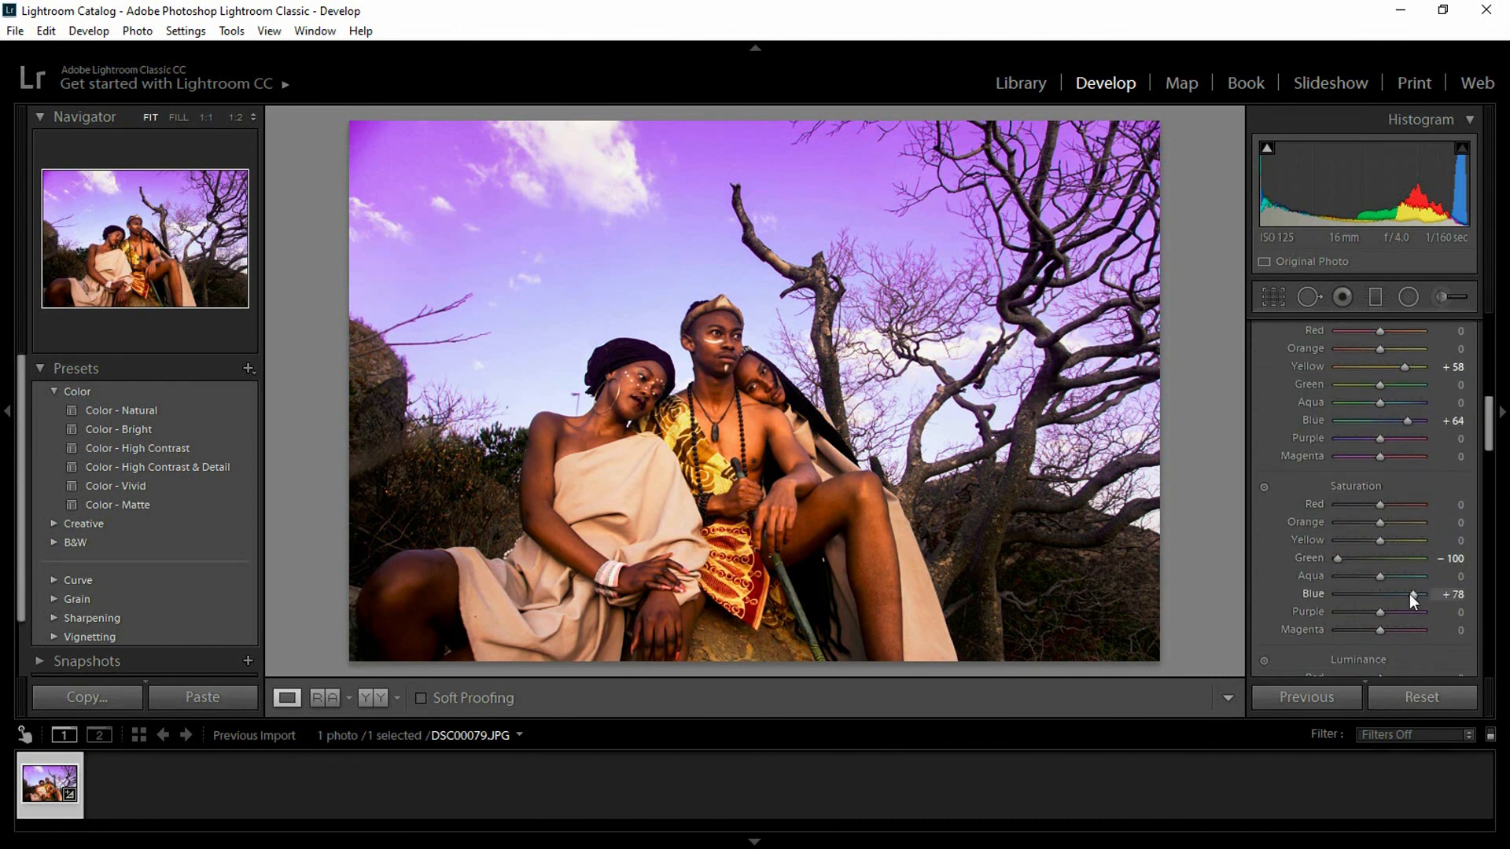
drag(1410, 595, 1418, 594)
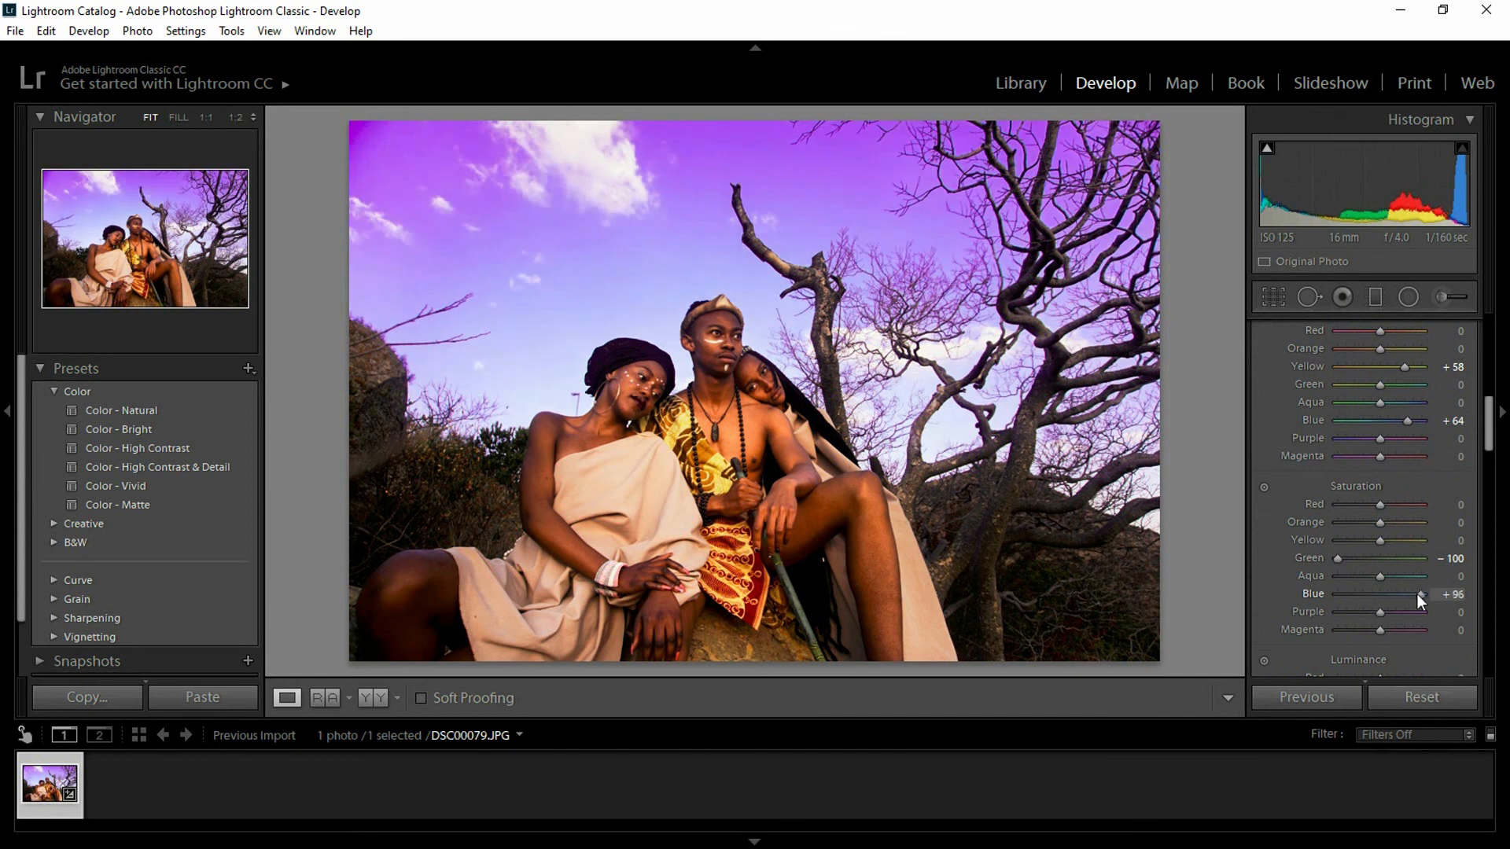